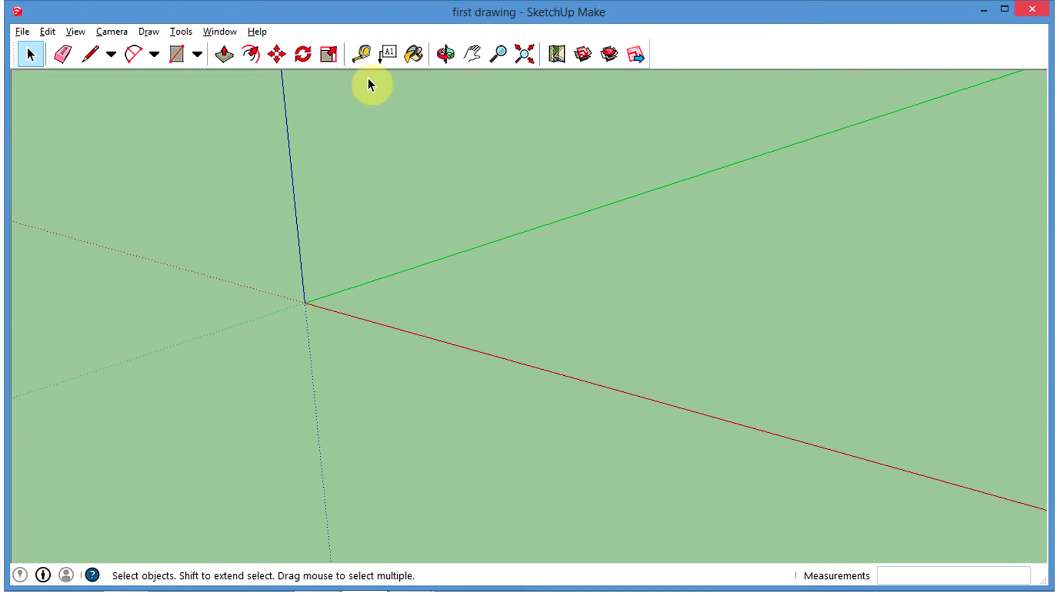
- Draw a long thin rectangle from the origin along the red axis, about 2834' 5 9/16" by 217' 11"
{"action": "middle_click_drag", "start_coordinate": [476, 274], "coordinate": [501, 344]}
{"action": "scroll", "coordinate": [513, 331], "scroll_direction": "down", "scroll_amount": 2}
{"action": "scroll", "coordinate": [539, 310], "scroll_direction": "down", "scroll_amount": 3}
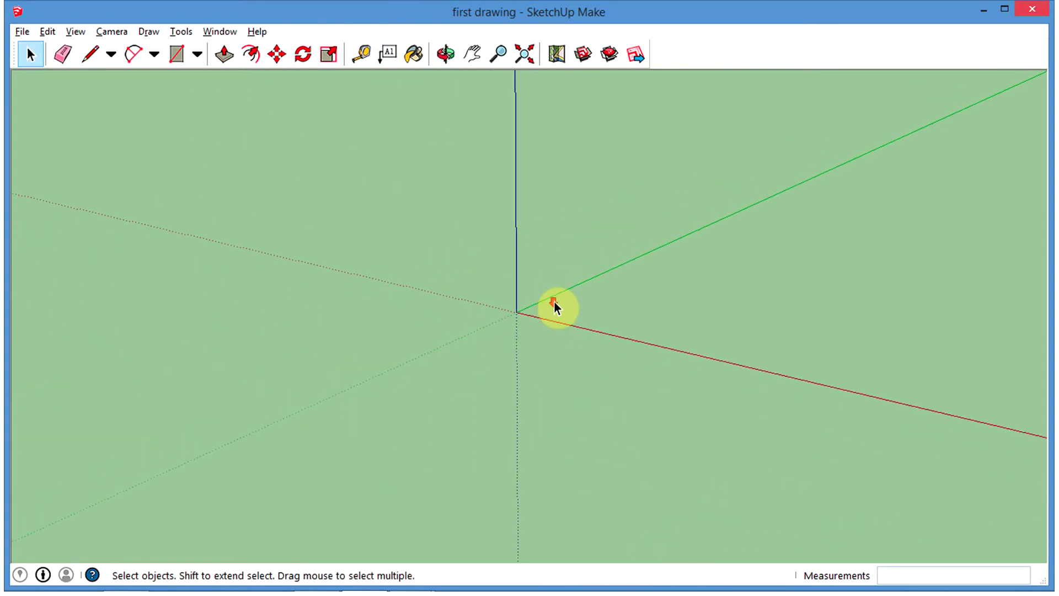
{"action": "middle_click_drag", "start_coordinate": [554, 300], "coordinate": [609, 349]}
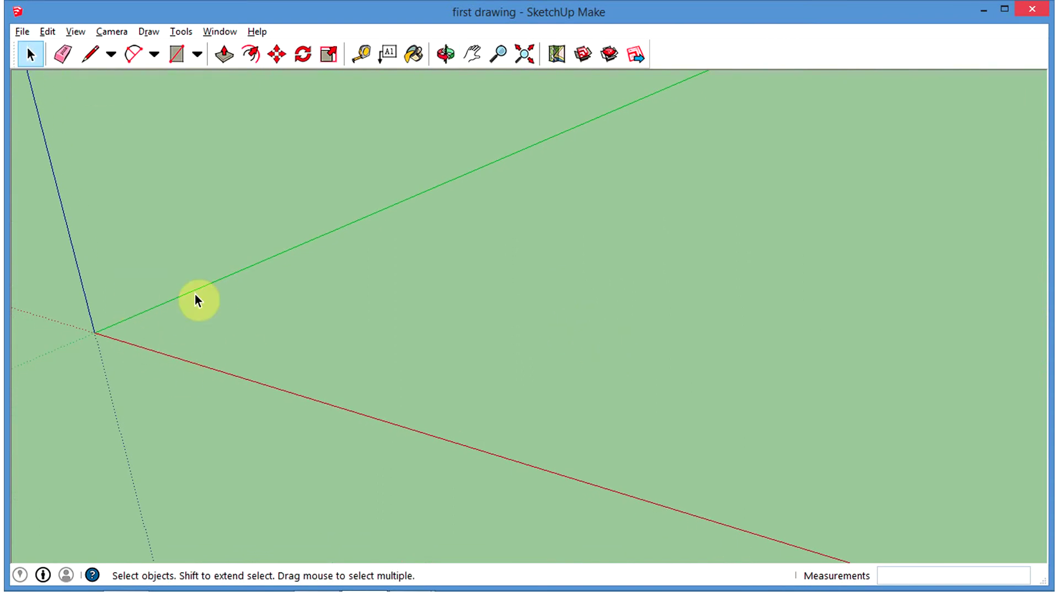
{"action": "key", "text": "r"}
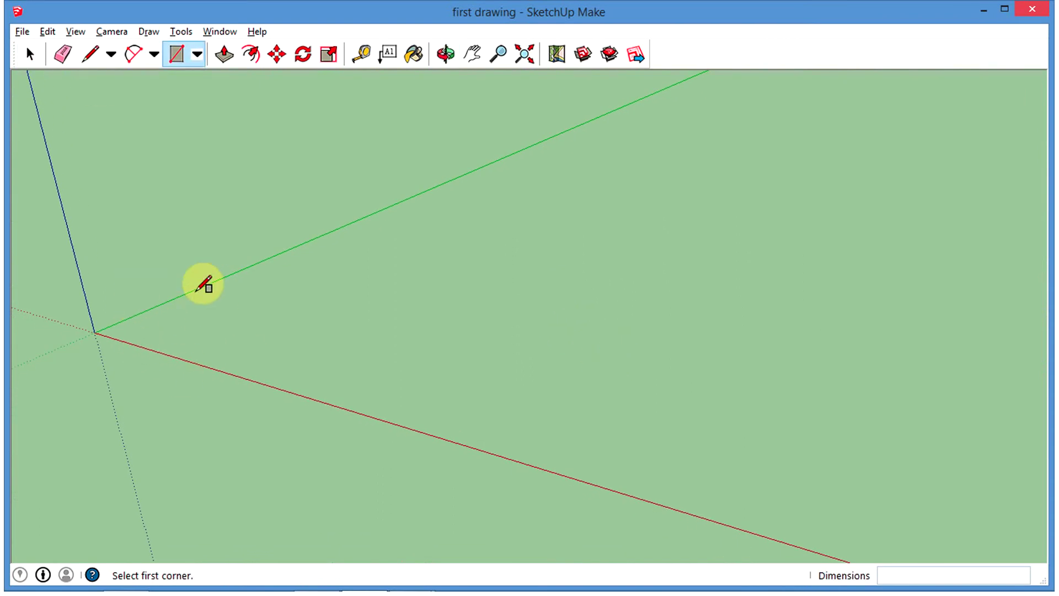
{"action": "left_click", "coordinate": [100, 334]}
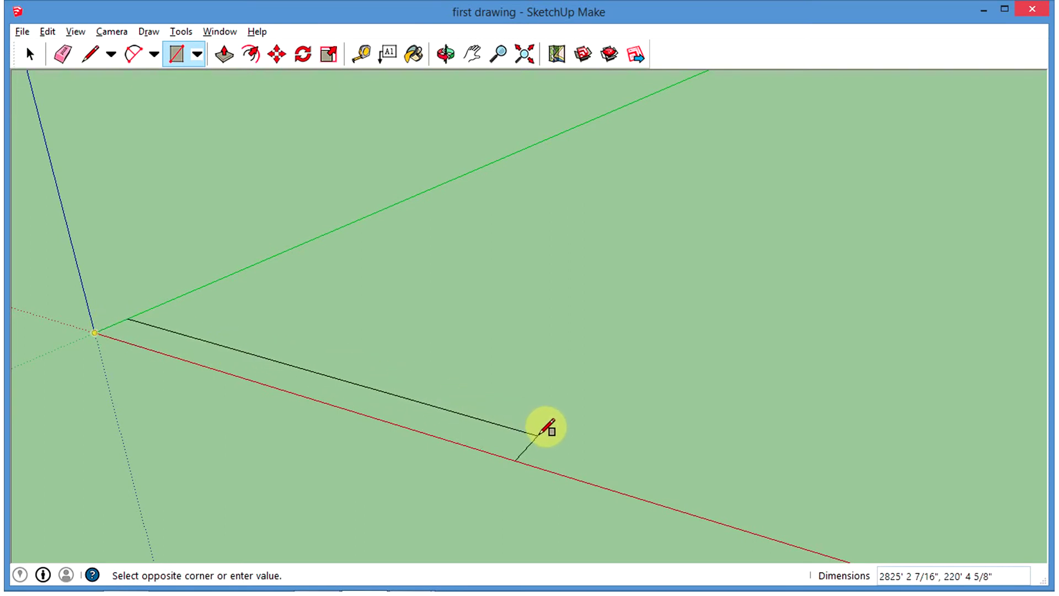
{"action": "left_click", "coordinate": [539, 436]}
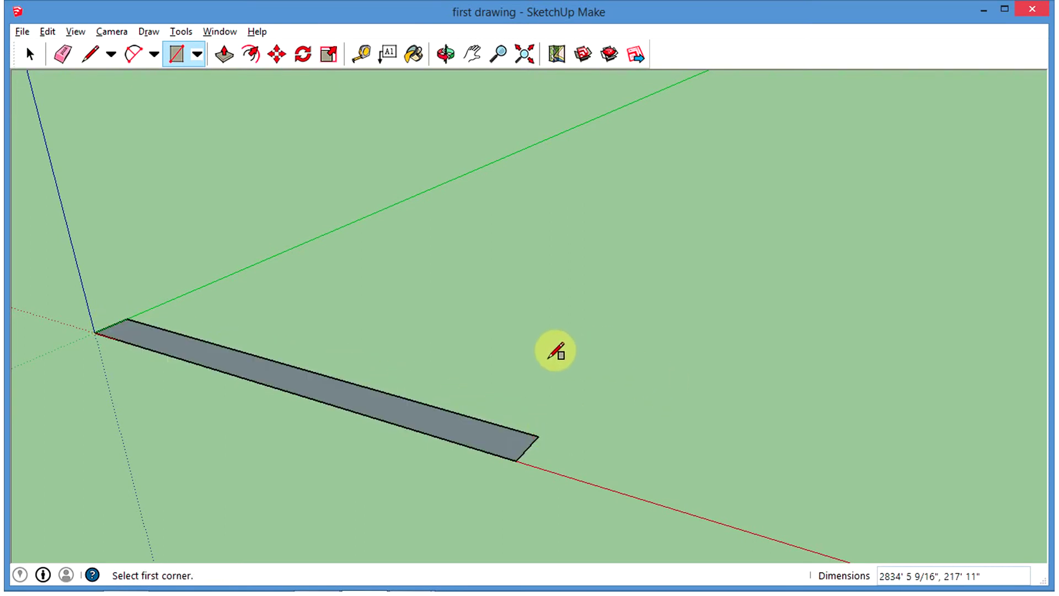
{"action": "key", "text": "p"}
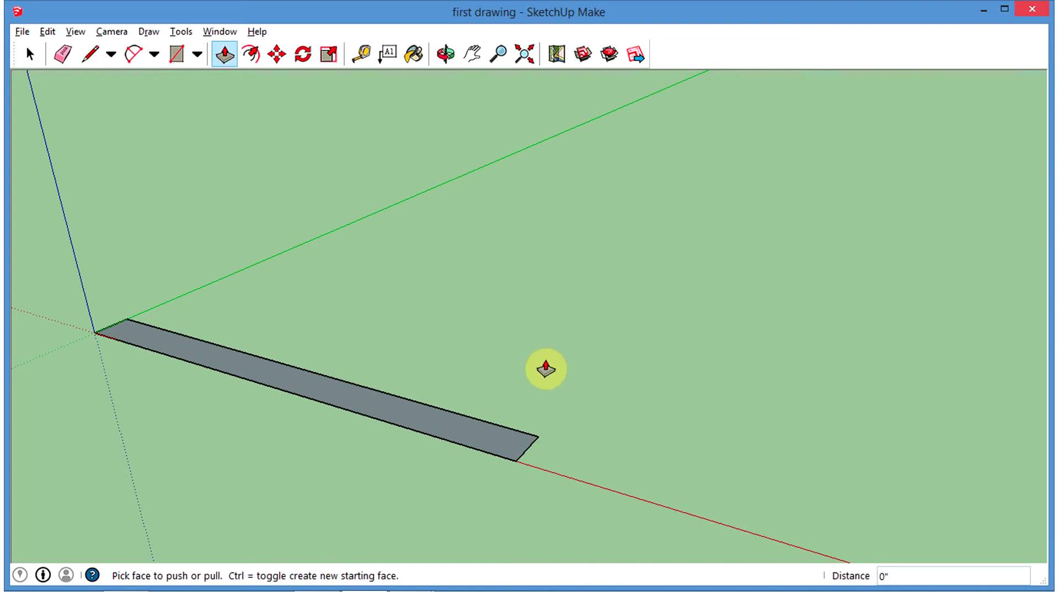
- Pull the rectangle up about 1280' 7 13/16" into an upright wall, then frame its front face
{"action": "left_click", "coordinate": [452, 429]}
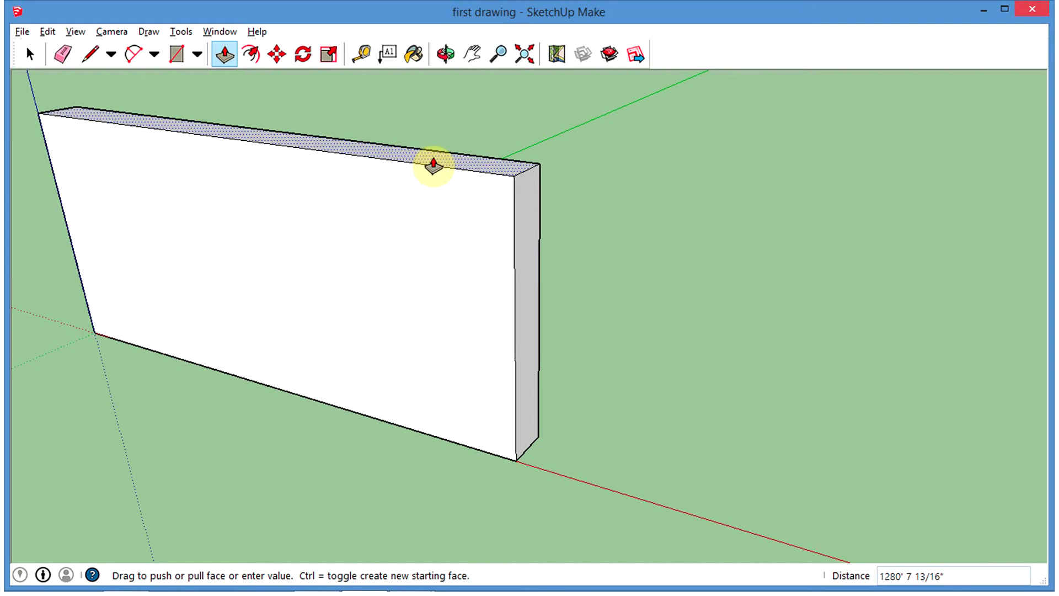
{"action": "left_click", "coordinate": [433, 165]}
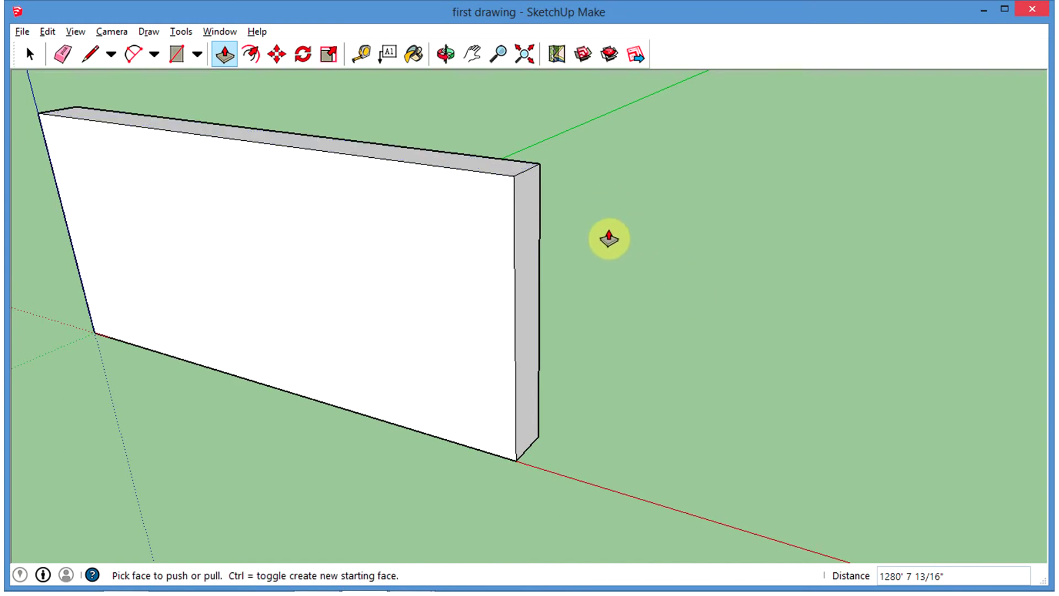
{"action": "middle_click_drag", "start_coordinate": [607, 230], "coordinate": [717, 241]}
{"action": "mouse_move", "coordinate": [849, 304]}
{"action": "middle_mouse_down"}
{"action": "mouse_move", "coordinate": [704, 315]}
{"action": "mouse_move", "coordinate": [440, 272]}
{"action": "mouse_move", "coordinate": [386, 234]}
{"action": "mouse_move", "coordinate": [735, 273]}
{"action": "mouse_move", "coordinate": [858, 309]}
{"action": "middle_mouse_up"}
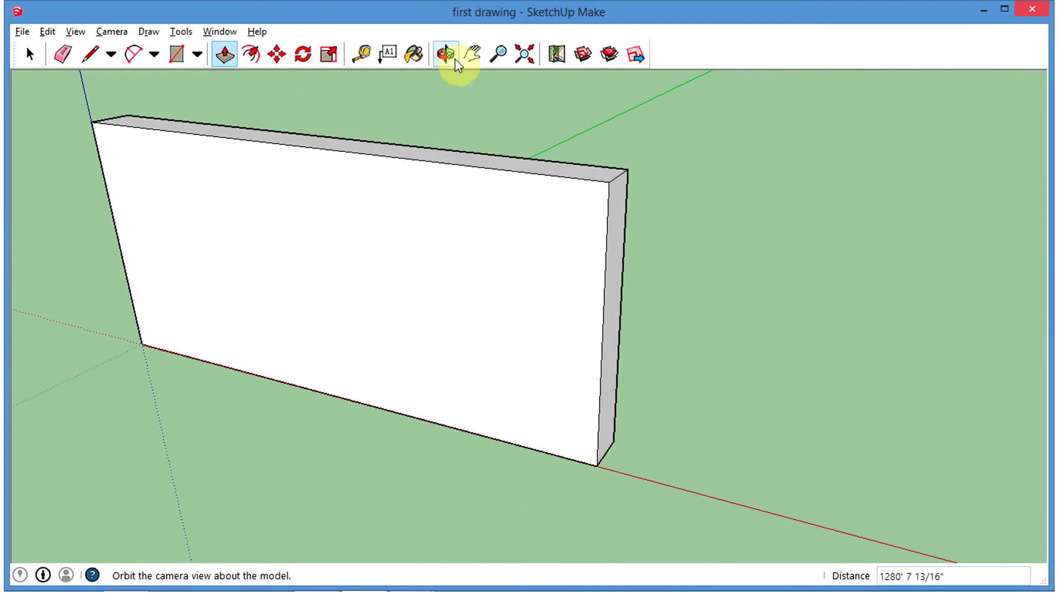
{"action": "left_click", "coordinate": [524, 54]}
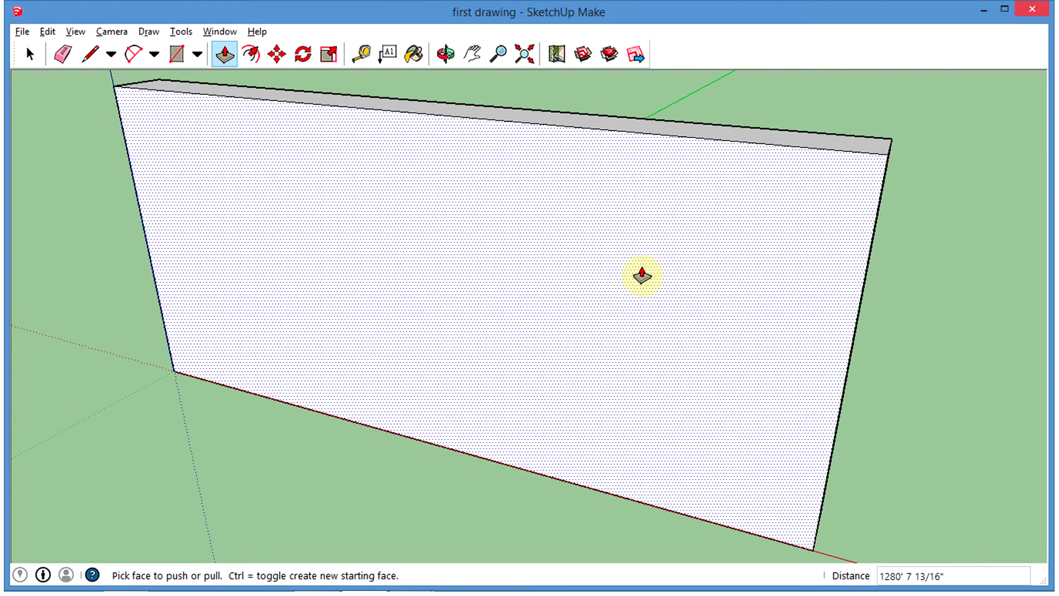
{"action": "scroll", "coordinate": [250, 353], "scroll_direction": "down", "scroll_amount": 3}
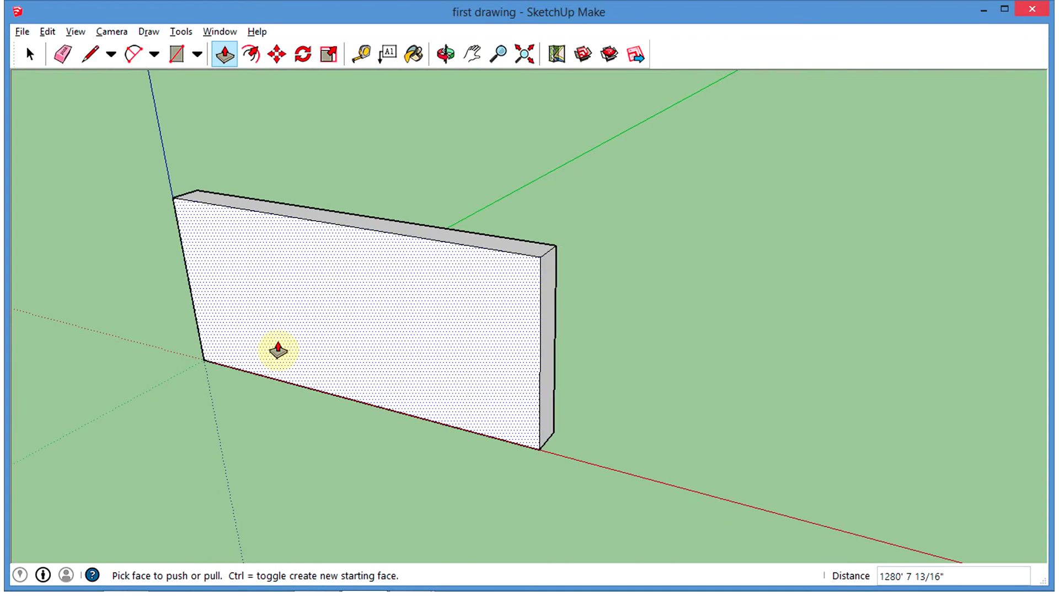
{"action": "scroll", "coordinate": [279, 350], "scroll_direction": "up", "scroll_amount": 2}
{"action": "middle_click_drag", "start_coordinate": [279, 350], "coordinate": [459, 388]}
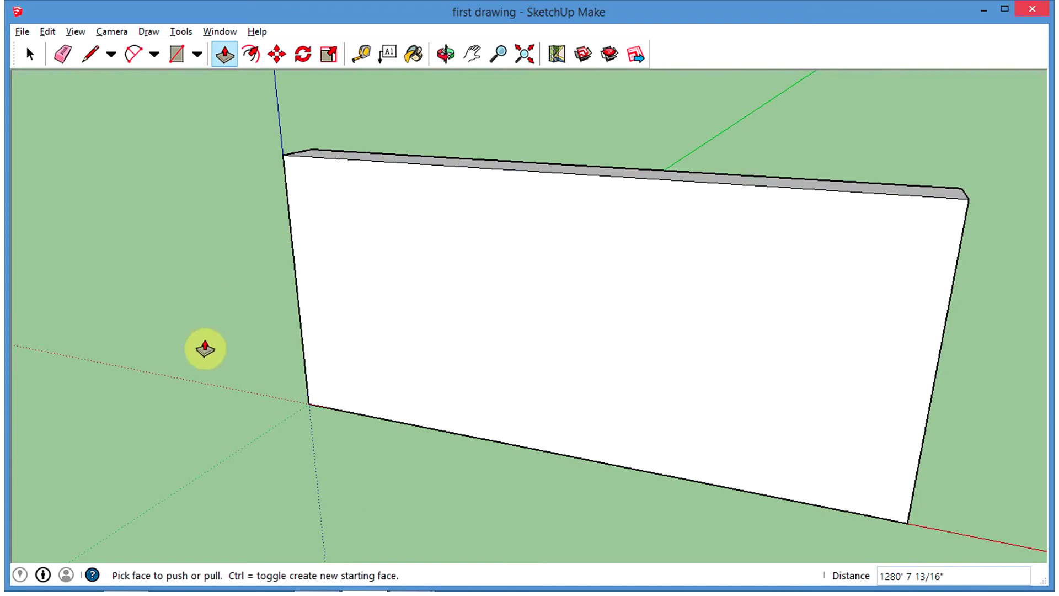
- Draw one square at the wall's upper left and another near its upper middle
{"action": "key", "text": "r"}
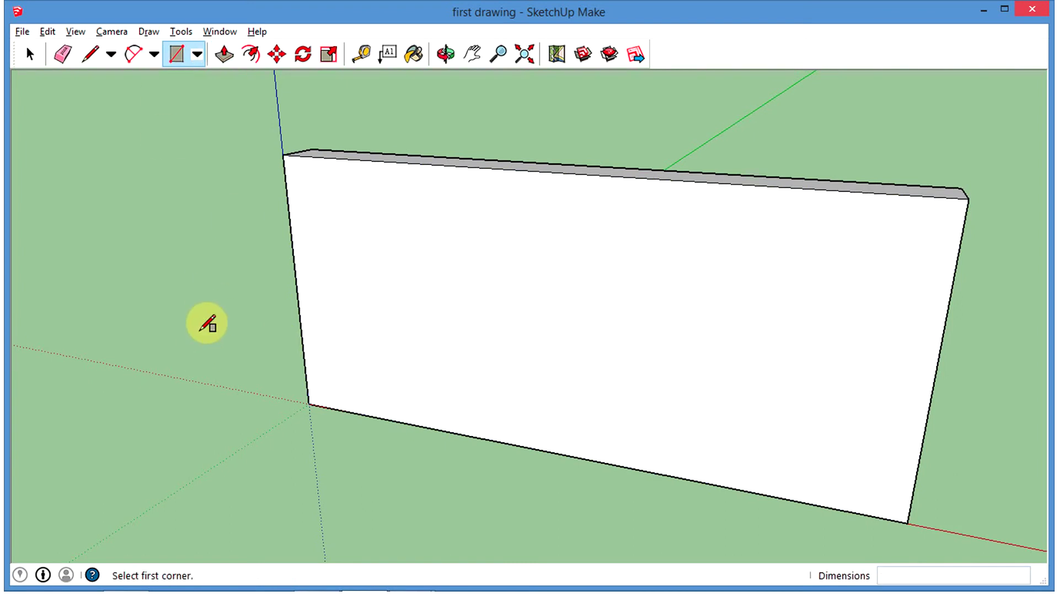
{"action": "left_click", "coordinate": [363, 202]}
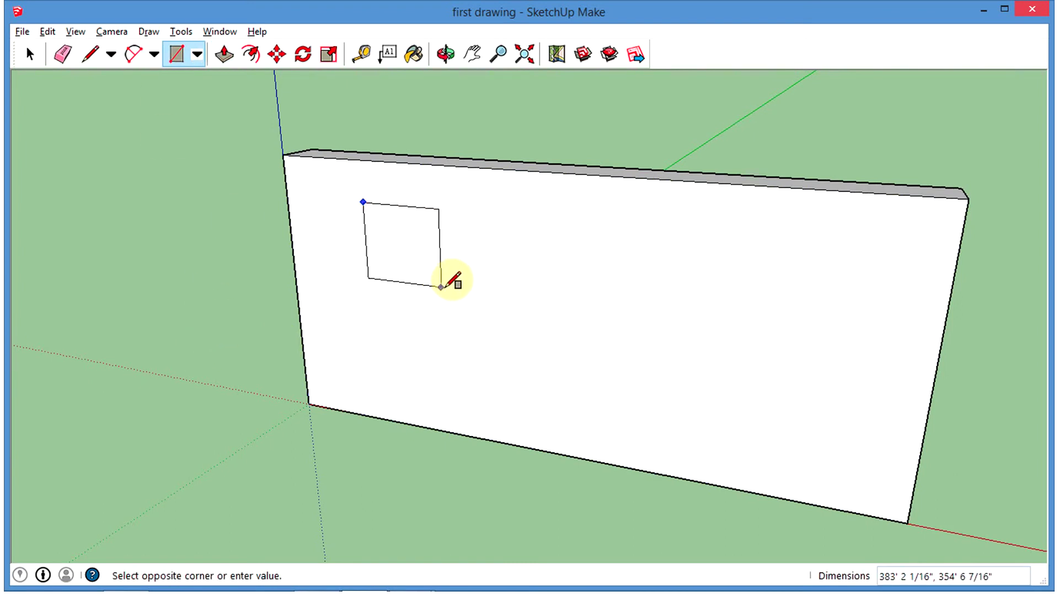
{"action": "left_click", "coordinate": [446, 296]}
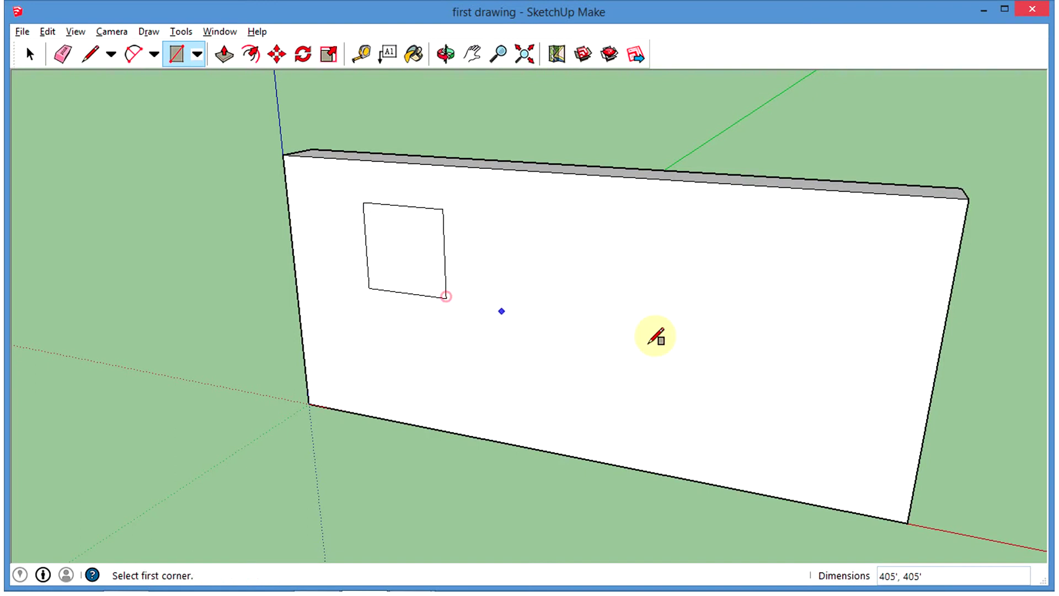
{"action": "left_click", "coordinate": [548, 220]}
{"action": "left_click", "coordinate": [649, 319]}
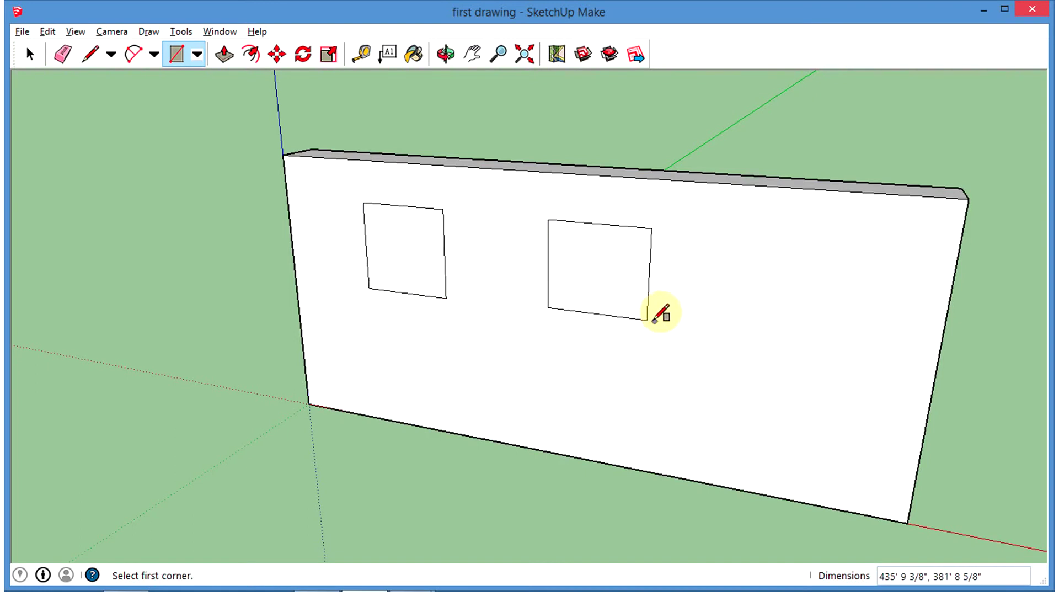
- Draw two circles on the wall's right side, one upper and one lower
{"action": "key", "text": "c"}
{"action": "left_click", "coordinate": [789, 249]}
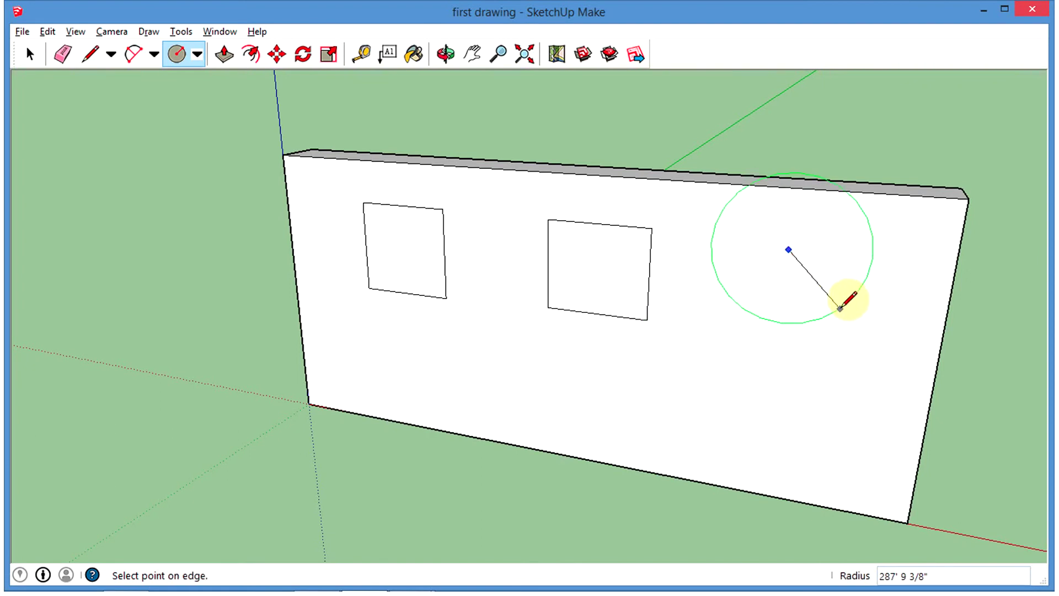
{"action": "left_click", "coordinate": [813, 279]}
{"action": "left_click", "coordinate": [796, 418]}
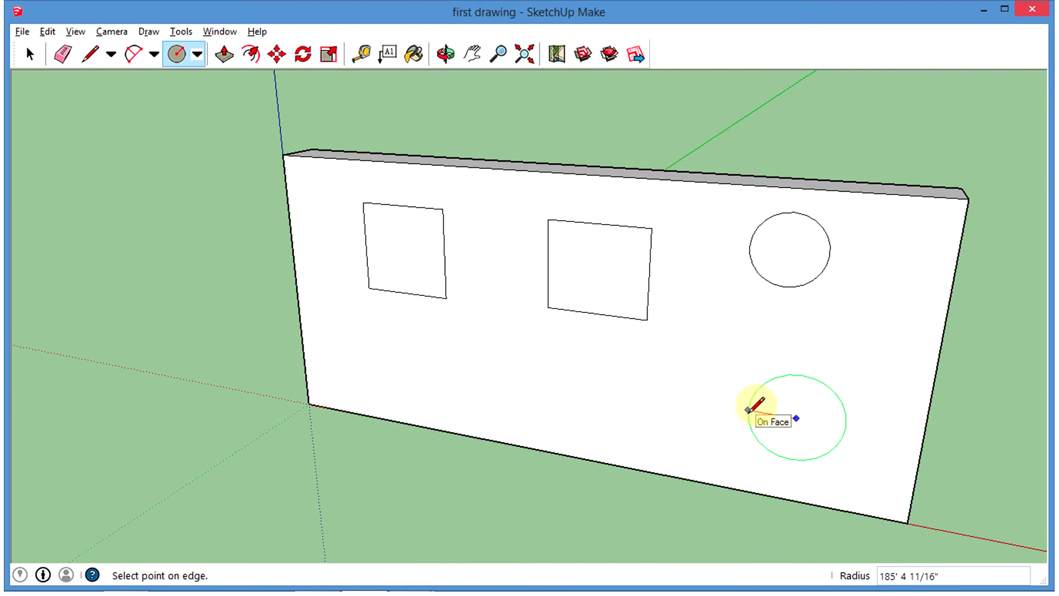
{"action": "left_click", "coordinate": [748, 410]}
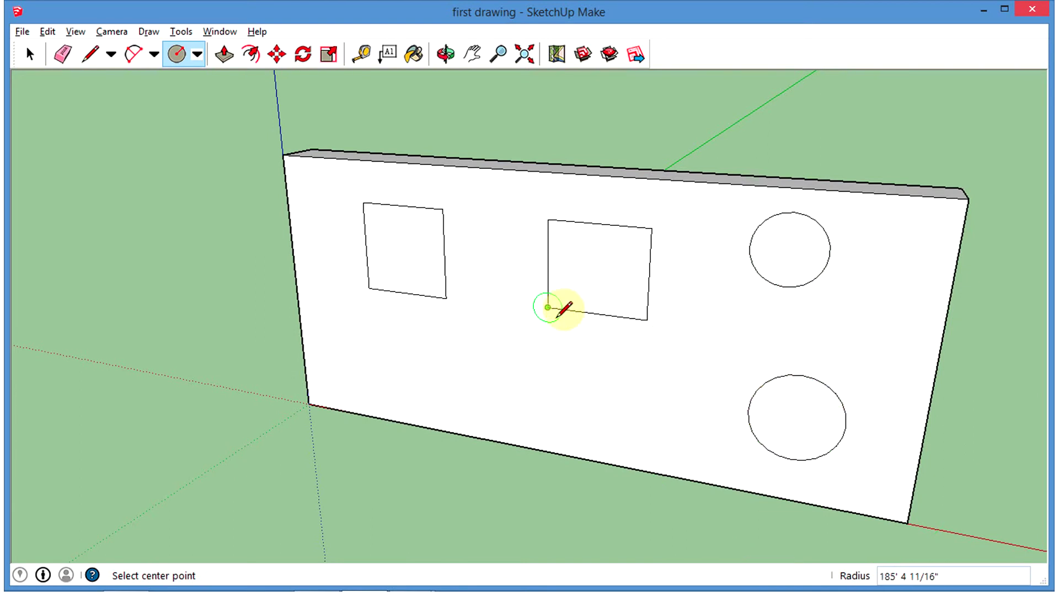
{"action": "scroll", "coordinate": [574, 322], "scroll_direction": "down", "scroll_amount": 1}
{"action": "key", "text": "space"}
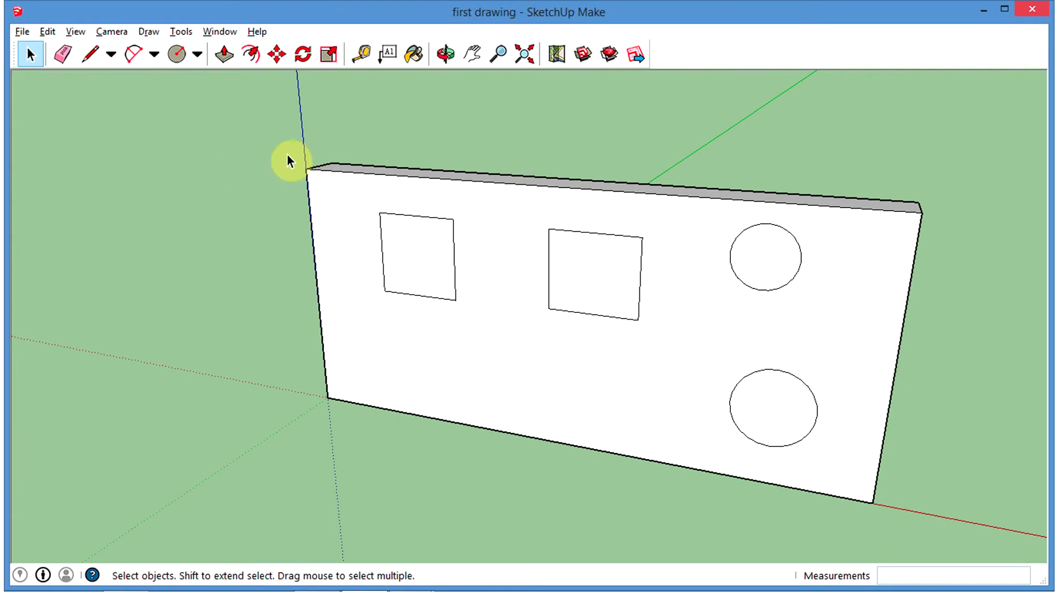
{"action": "left_click", "coordinate": [177, 54]}
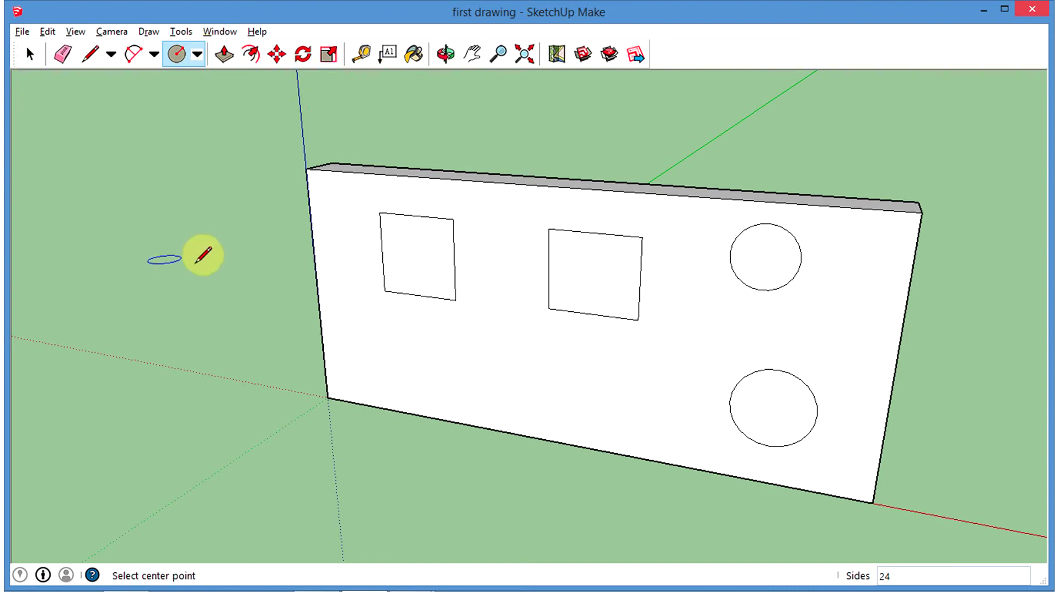
{"action": "key", "text": "space"}
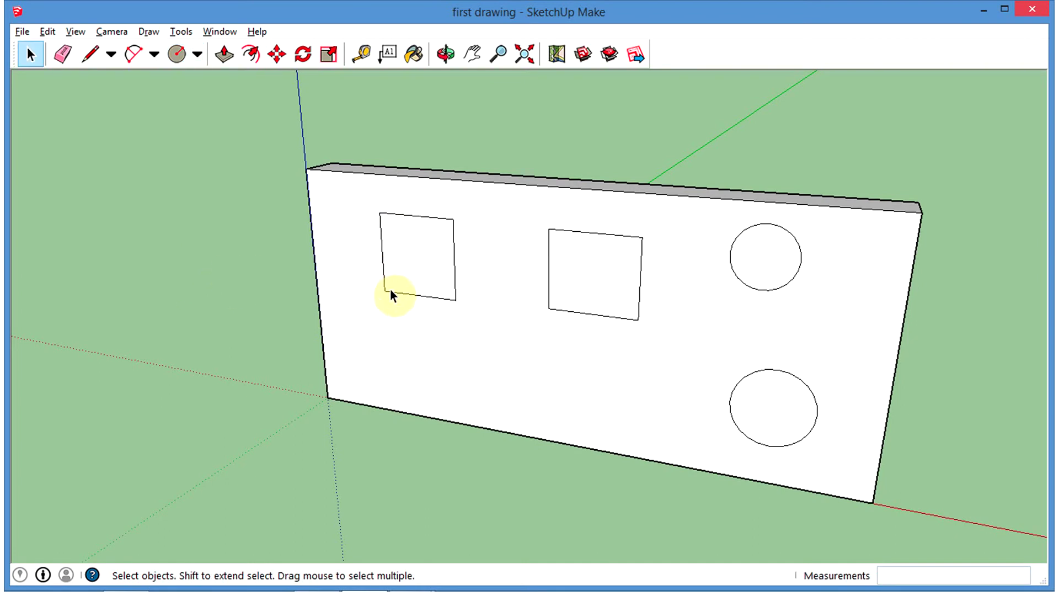
{"action": "scroll", "coordinate": [679, 370], "scroll_direction": "down", "scroll_amount": 1}
{"action": "middle_click_drag", "start_coordinate": [972, 347], "coordinate": [928, 321]}
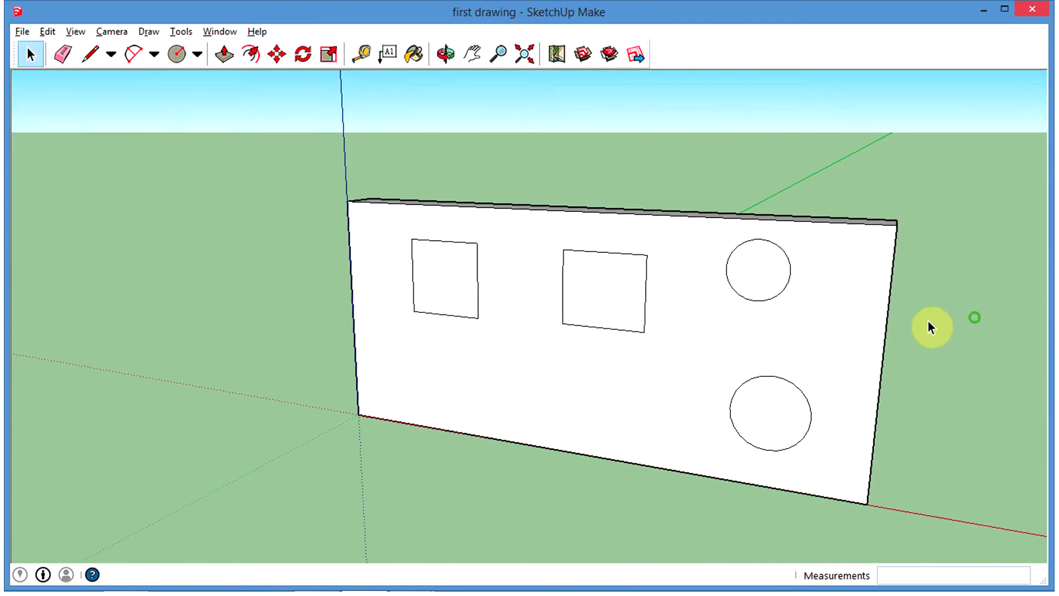
- Push the upper-left square partway into the wall to form a recess
{"action": "scroll", "coordinate": [432, 323], "scroll_direction": "up", "scroll_amount": 5}
{"action": "middle_click_drag", "start_coordinate": [526, 324], "coordinate": [511, 421]}
{"action": "key", "text": "p"}
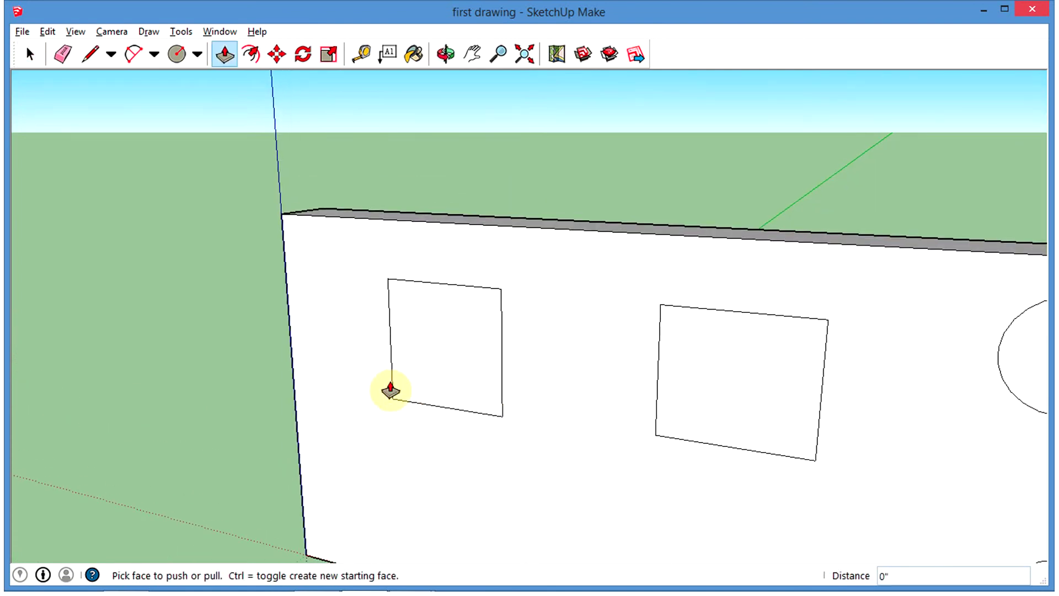
{"action": "left_click", "coordinate": [434, 371]}
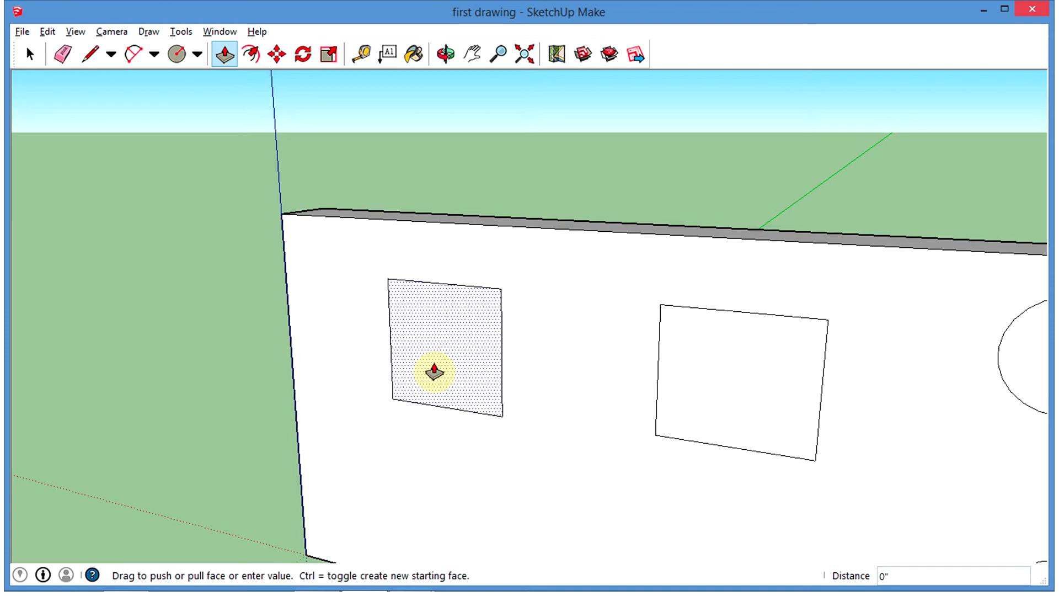
{"action": "left_click_drag", "start_coordinate": [434, 371], "coordinate": [461, 359]}
{"action": "scroll", "coordinate": [562, 406], "scroll_direction": "down", "scroll_amount": 3}
- Push the left square the rest of the way through the wall, opening a see-through window
{"action": "middle_click_drag", "start_coordinate": [497, 418], "coordinate": [397, 485]}
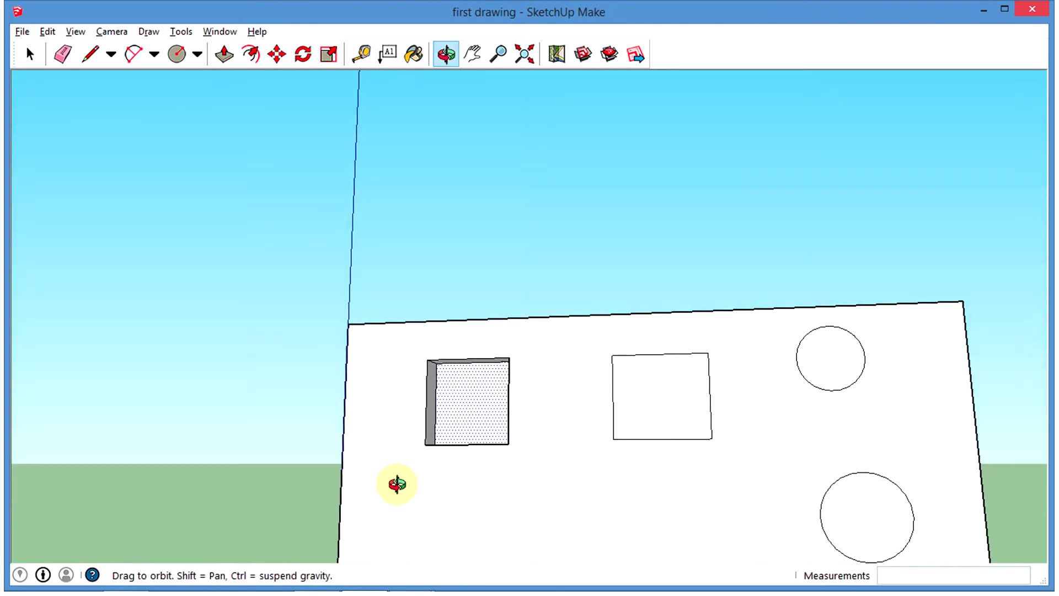
{"action": "middle_click_drag", "start_coordinate": [520, 398], "coordinate": [485, 407]}
{"action": "scroll", "coordinate": [485, 406], "scroll_direction": "up", "scroll_amount": 5}
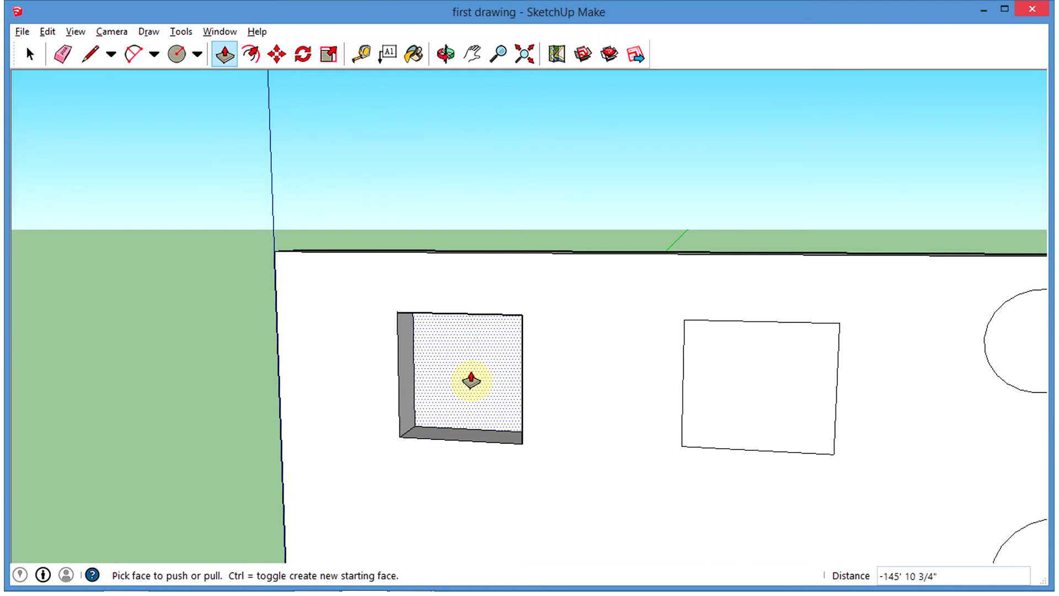
{"action": "left_click_drag", "start_coordinate": [471, 379], "coordinate": [477, 375]}
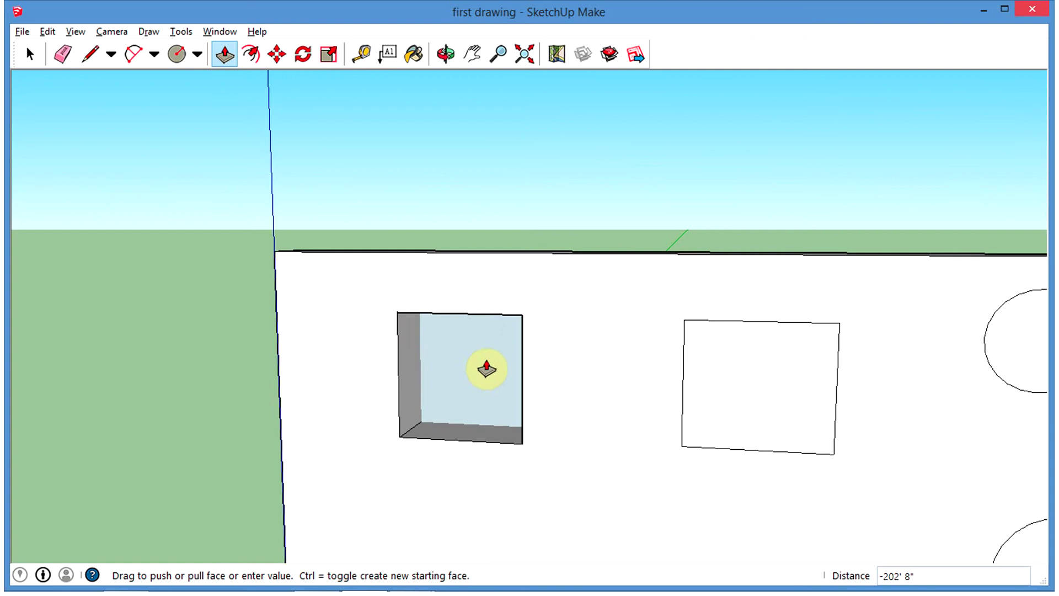
{"action": "left_click_drag", "start_coordinate": [486, 369], "coordinate": [499, 345]}
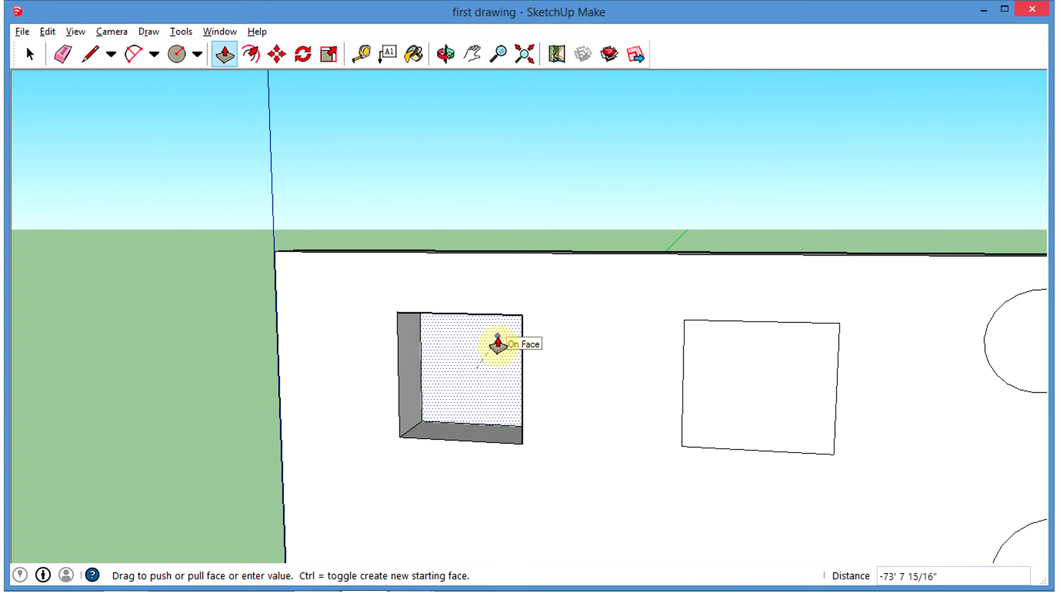
{"action": "left_click_drag", "start_coordinate": [498, 344], "coordinate": [497, 343]}
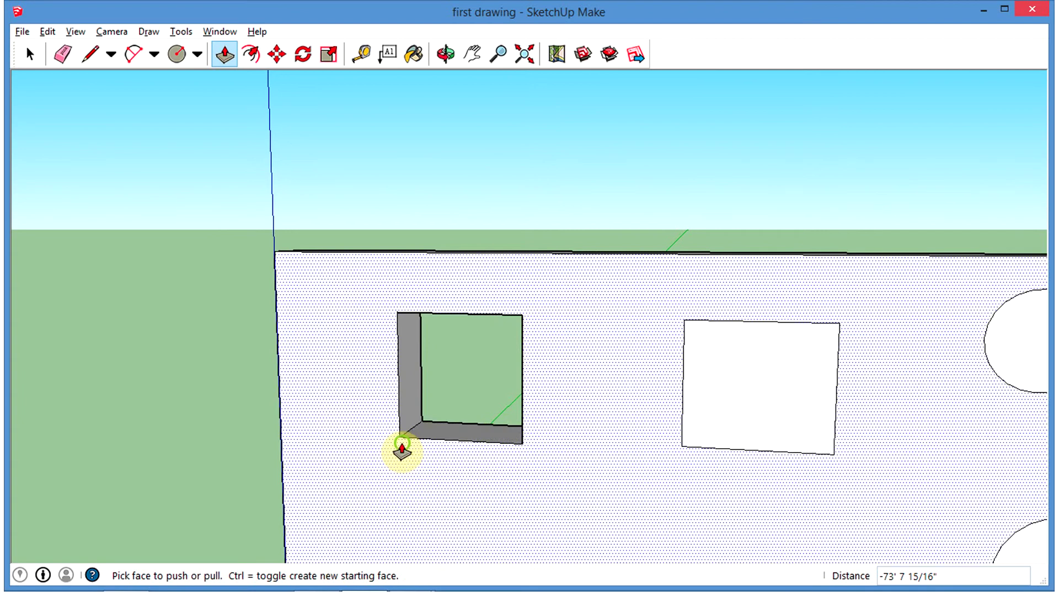
{"action": "middle_click_drag", "start_coordinate": [403, 445], "coordinate": [601, 385]}
{"action": "middle_click_drag", "start_coordinate": [557, 342], "coordinate": [560, 390]}
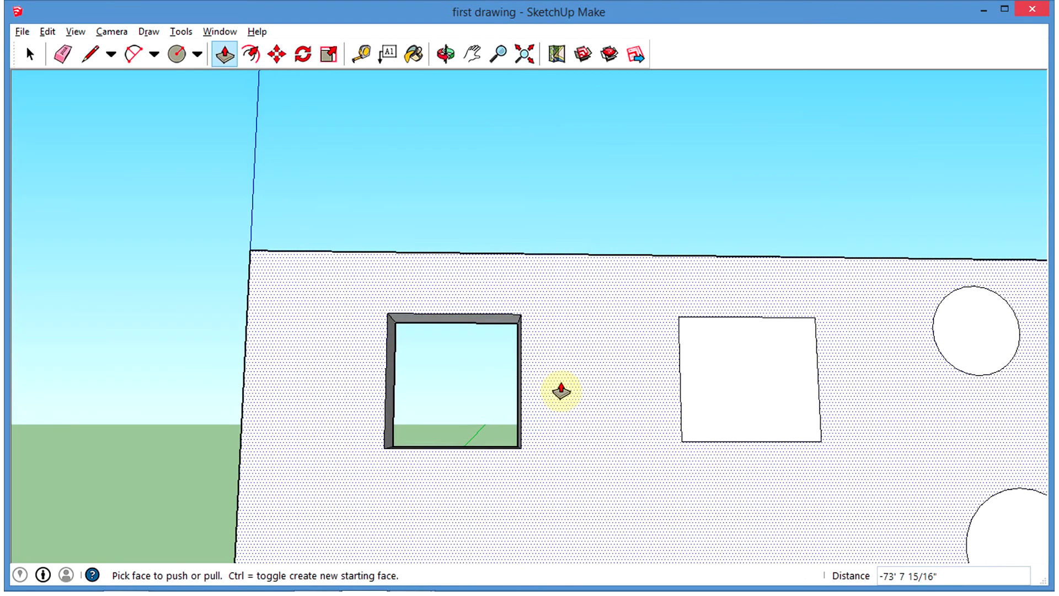
{"action": "scroll", "coordinate": [555, 402], "scroll_direction": "down", "scroll_amount": 5}
{"action": "middle_click_drag", "start_coordinate": [475, 448], "coordinate": [532, 439]}
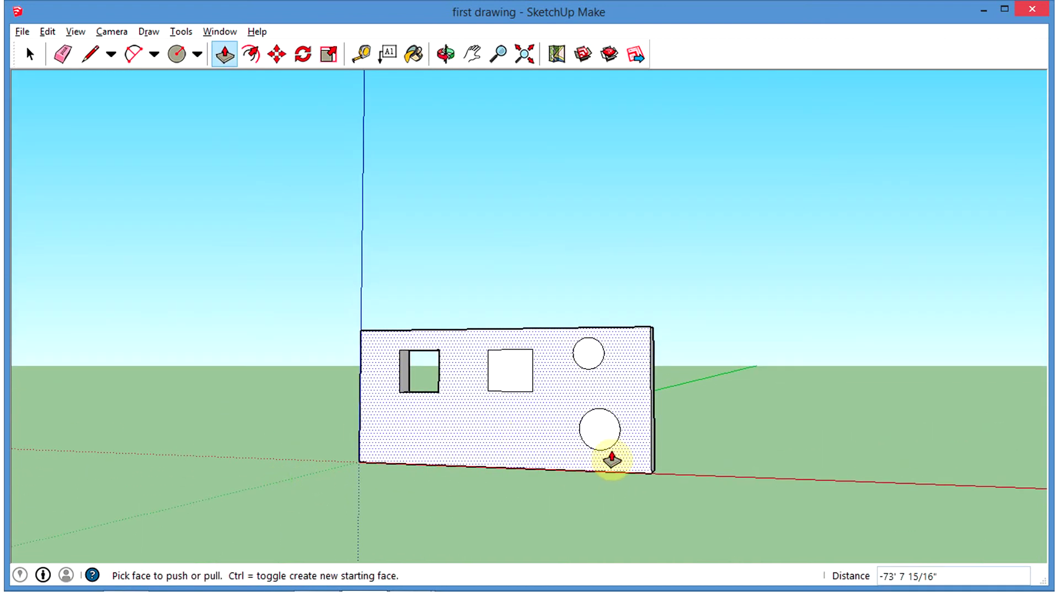
- Push the second square into the wall, then push its protruding box back from behind
{"action": "scroll", "coordinate": [604, 464], "scroll_direction": "up", "scroll_amount": 4}
{"action": "middle_click_drag", "start_coordinate": [463, 349], "coordinate": [413, 371]}
{"action": "left_click", "coordinate": [414, 371]}
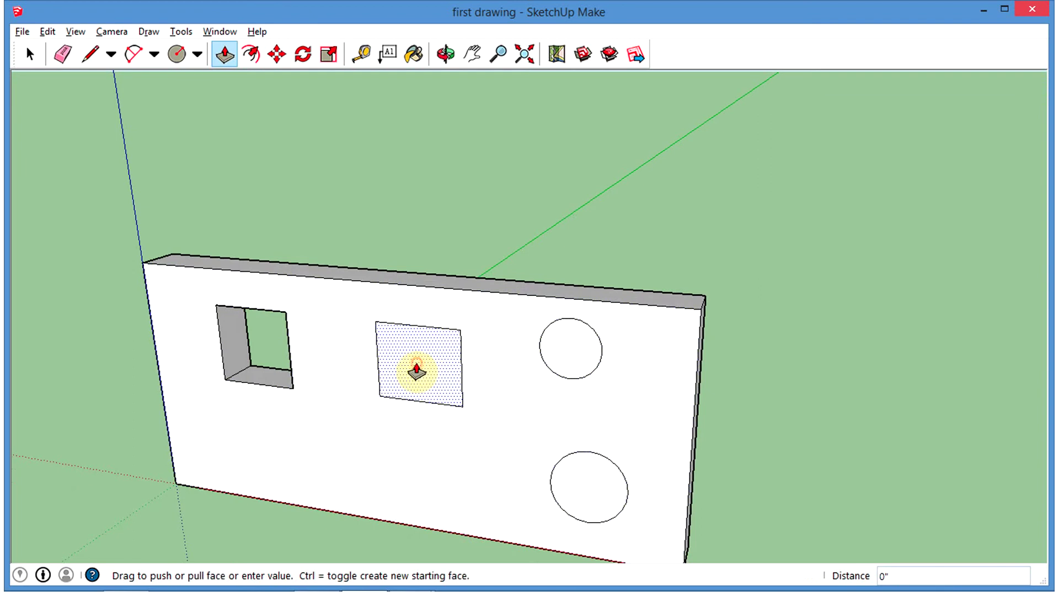
{"action": "left_click", "coordinate": [489, 315]}
{"action": "middle_click_drag", "start_coordinate": [811, 342], "coordinate": [110, 305]}
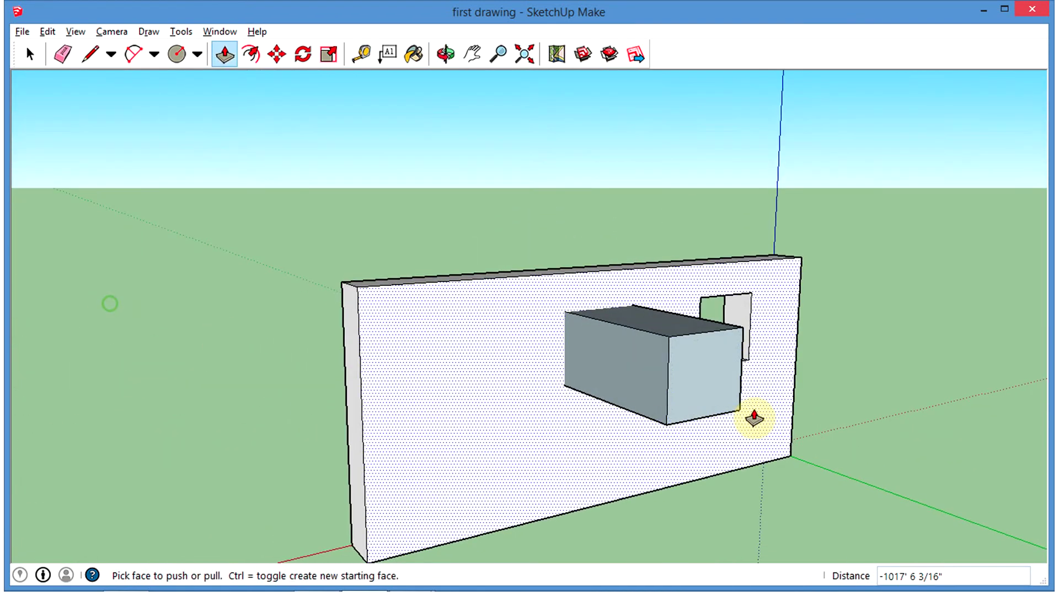
{"action": "left_click", "coordinate": [687, 394]}
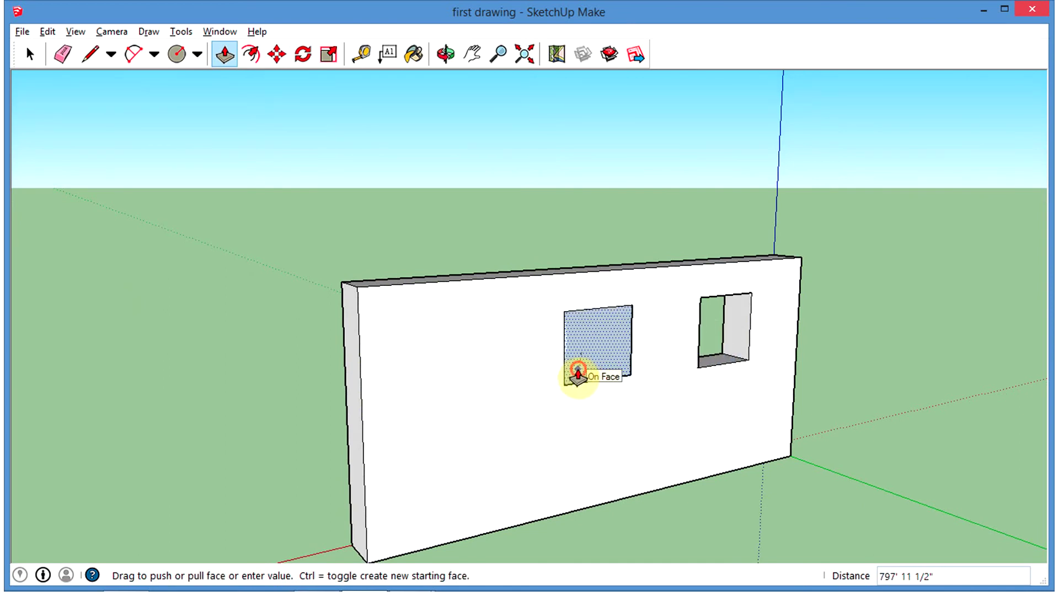
{"action": "left_click", "coordinate": [578, 375]}
{"action": "middle_click_drag", "start_coordinate": [324, 407], "coordinate": [932, 392]}
- Push the upper circle through the wall to make a round hole
{"action": "left_click", "coordinate": [614, 329]}
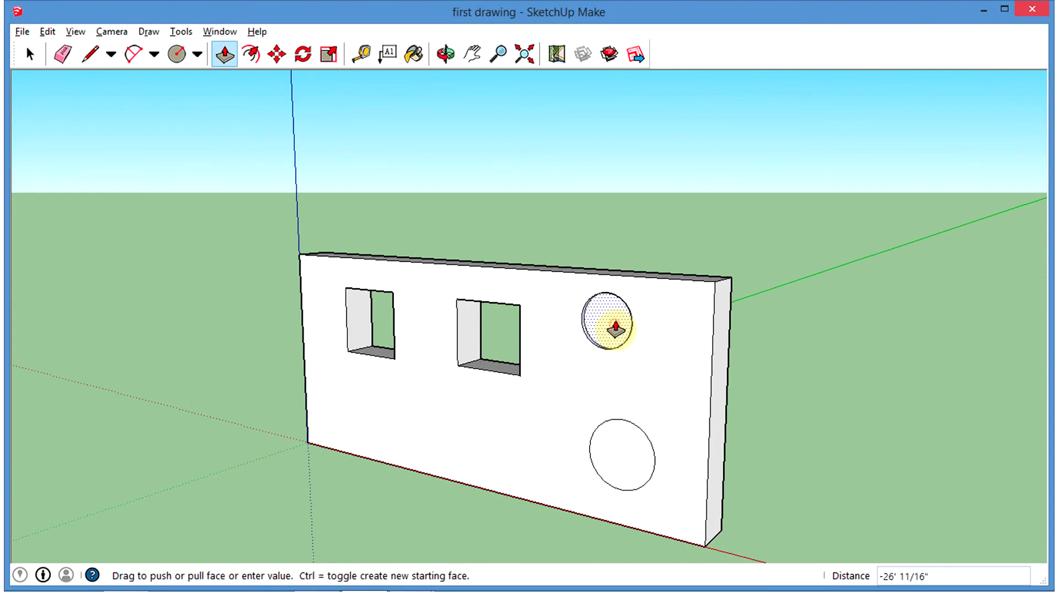
{"action": "middle_click_drag", "start_coordinate": [617, 325], "coordinate": [728, 339]}
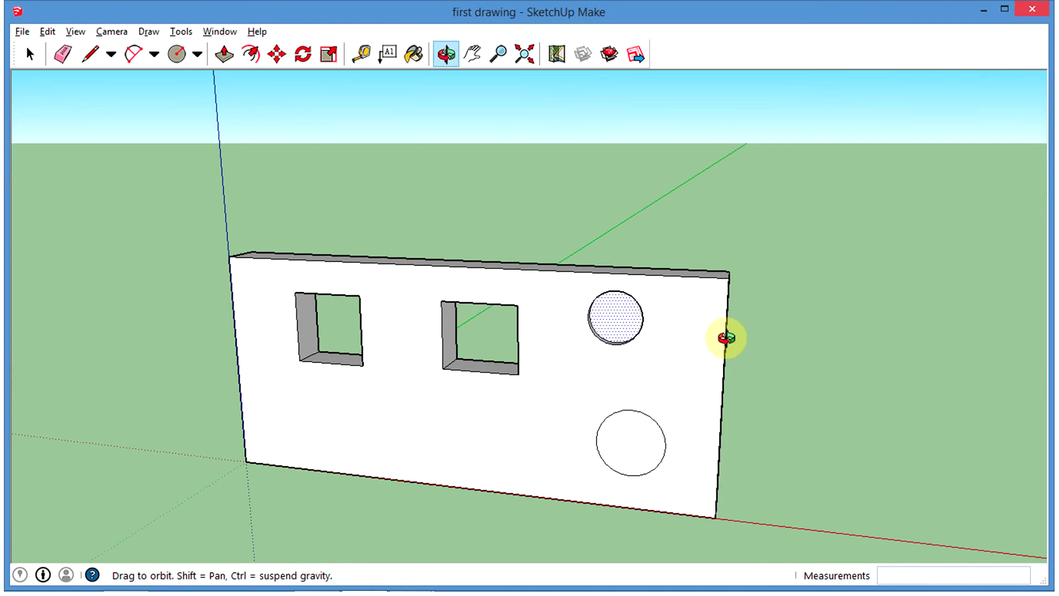
{"action": "scroll", "coordinate": [616, 333], "scroll_direction": "up", "scroll_amount": 5}
{"action": "scroll", "coordinate": [615, 334], "scroll_direction": "up", "scroll_amount": 1}
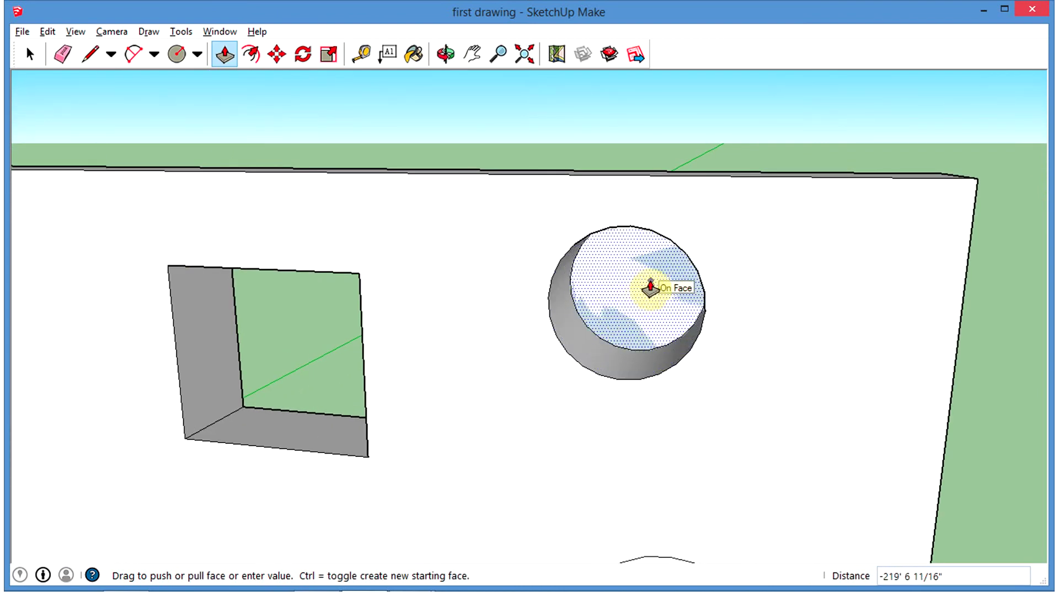
{"action": "left_click", "coordinate": [651, 288]}
- Cut the lower circle through the wall as well, leaving a second round hole
{"action": "middle_click_drag", "start_coordinate": [778, 355], "coordinate": [580, 177]}
{"action": "key", "text": "p"}
{"action": "left_click", "coordinate": [466, 473]}
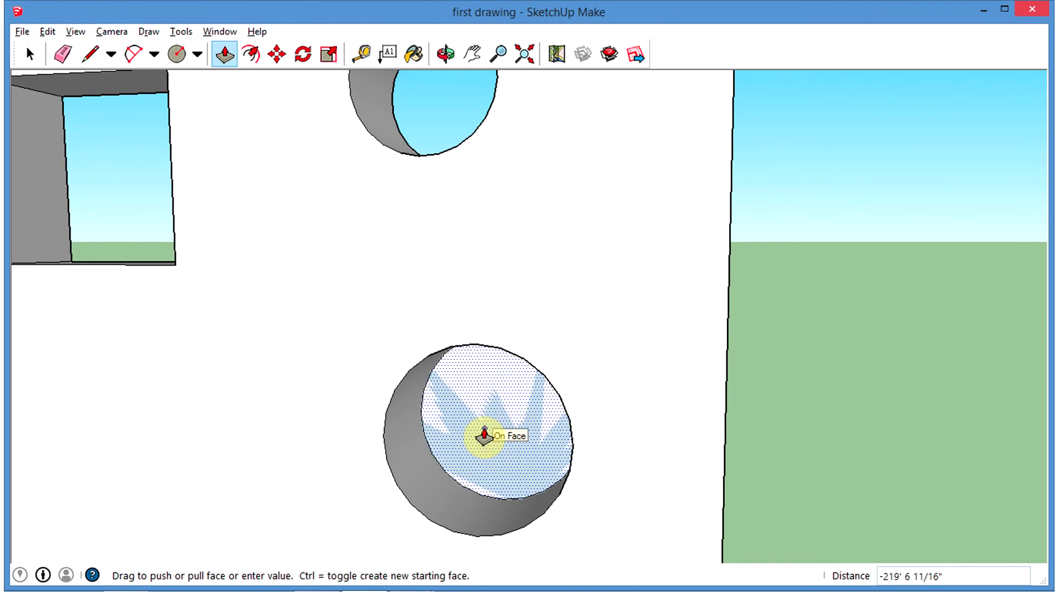
{"action": "left_click", "coordinate": [481, 435]}
{"action": "scroll", "coordinate": [551, 458], "scroll_direction": "down", "scroll_amount": 5}
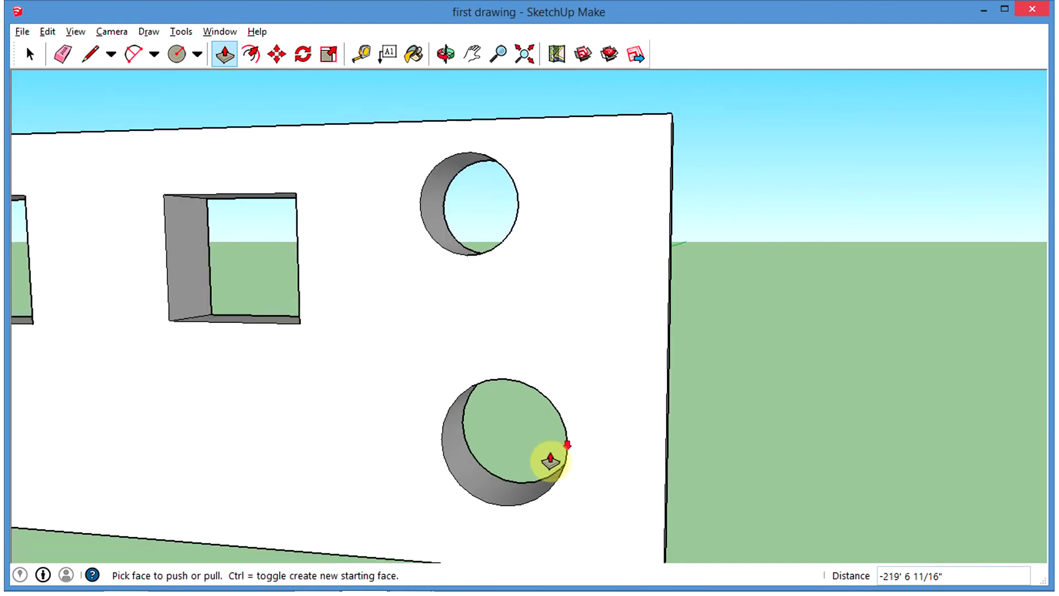
{"action": "middle_click_drag", "start_coordinate": [551, 453], "coordinate": [521, 480]}
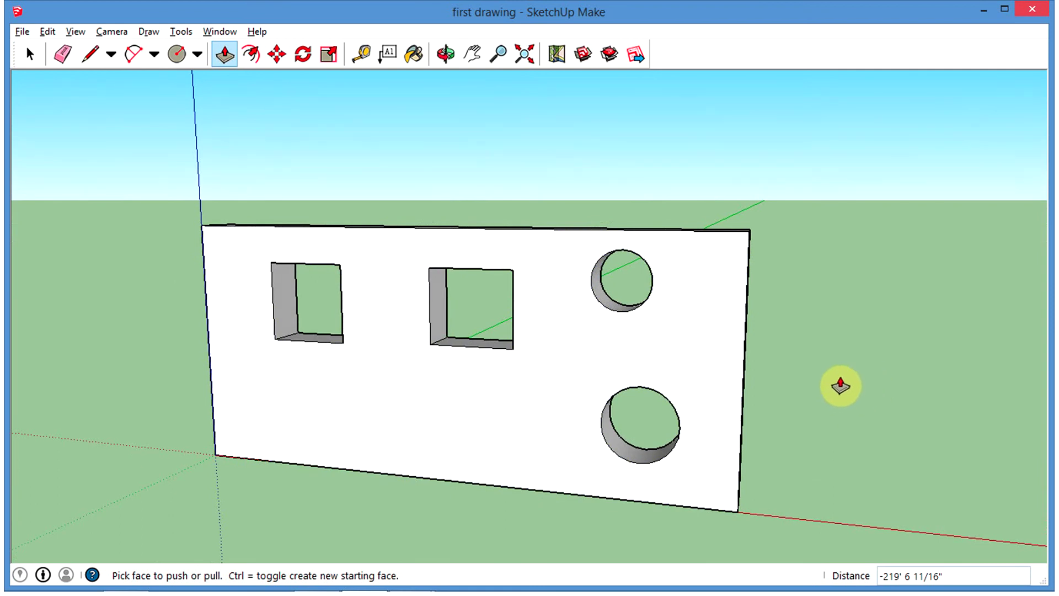
{"action": "key", "text": "space"}
{"action": "mouse_move", "coordinate": [819, 439]}
{"action": "middle_mouse_down"}
{"action": "mouse_move", "coordinate": [568, 392]}
{"action": "mouse_move", "coordinate": [796, 390]}
{"action": "mouse_move", "coordinate": [279, 373]}
{"action": "mouse_move", "coordinate": [922, 407]}
{"action": "middle_mouse_up"}
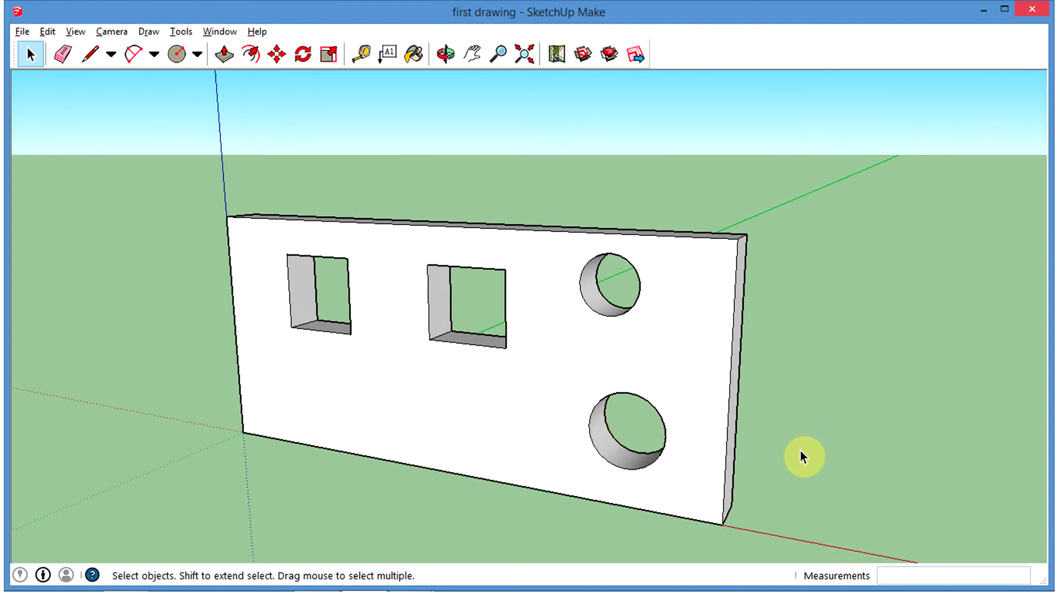
{"action": "middle_click_drag", "start_coordinate": [763, 450], "coordinate": [660, 441]}
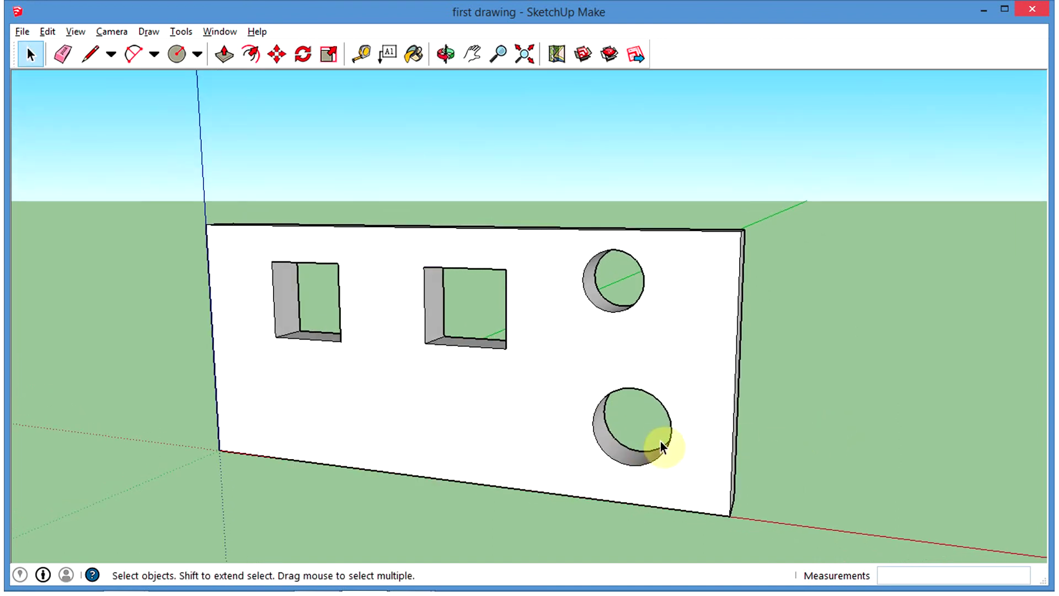
- Draw a small circle on the lower-left part of the wall
{"action": "key", "text": "c"}
{"action": "left_click", "coordinate": [434, 418]}
{"action": "left_click", "coordinate": [457, 439]}
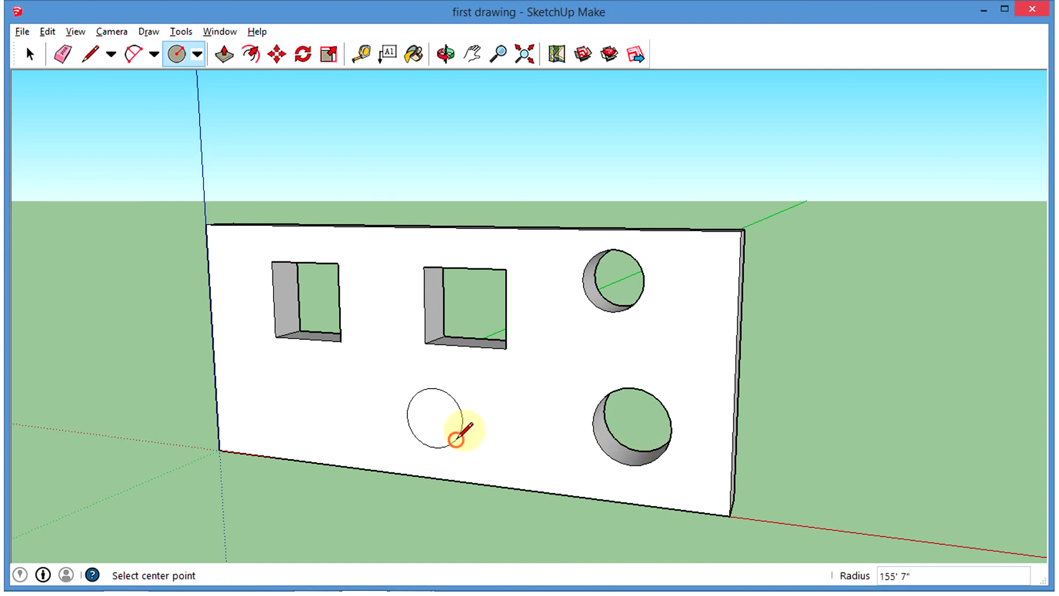
{"action": "key", "text": "space"}
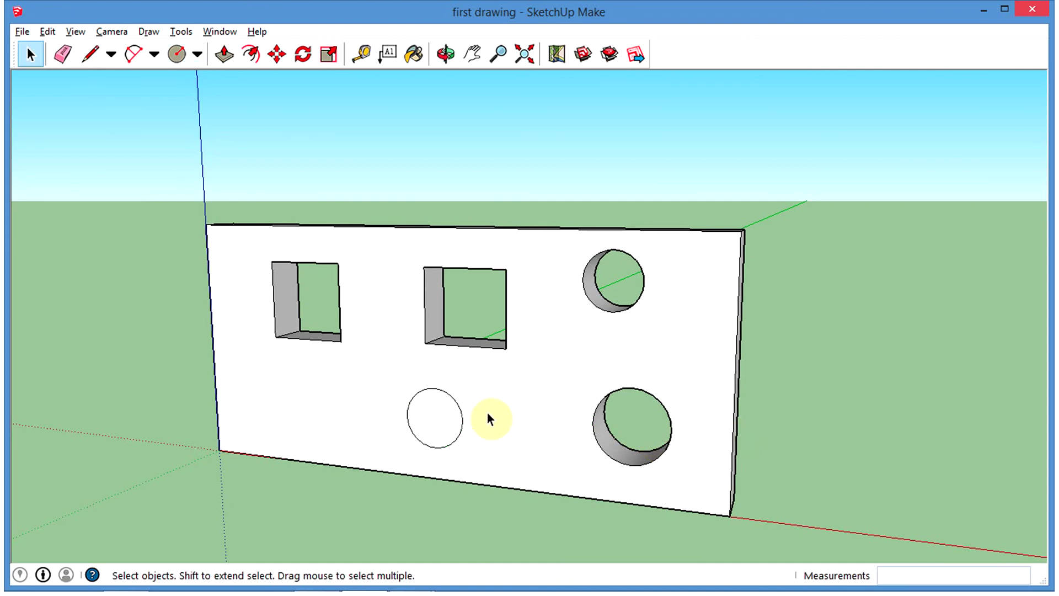
- Push the small circle fully through the wall to open a third round hole
{"action": "key", "text": "p"}
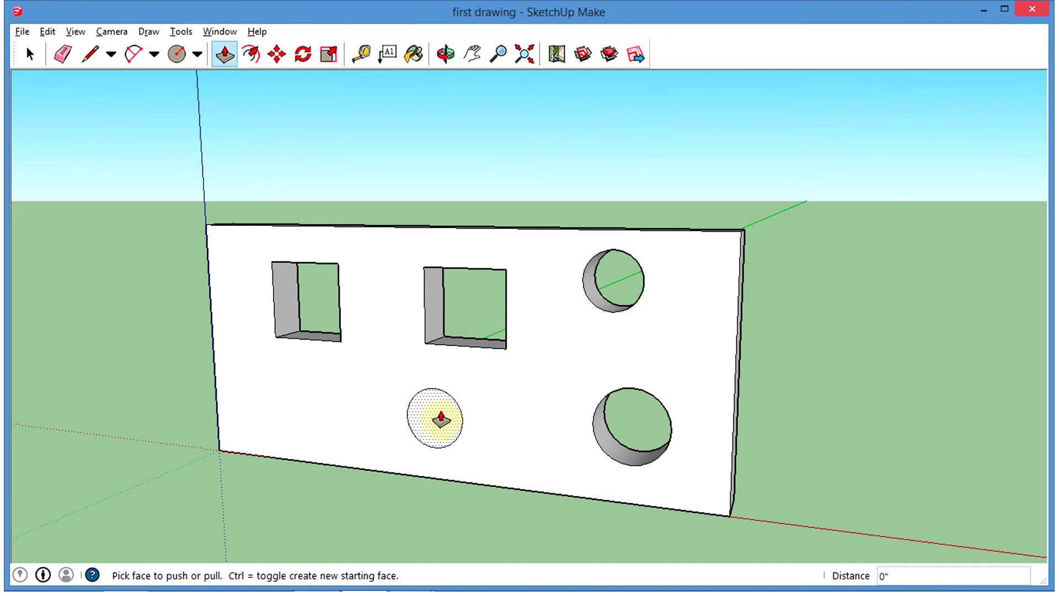
{"action": "left_click", "coordinate": [438, 420]}
{"action": "left_click", "coordinate": [440, 417]}
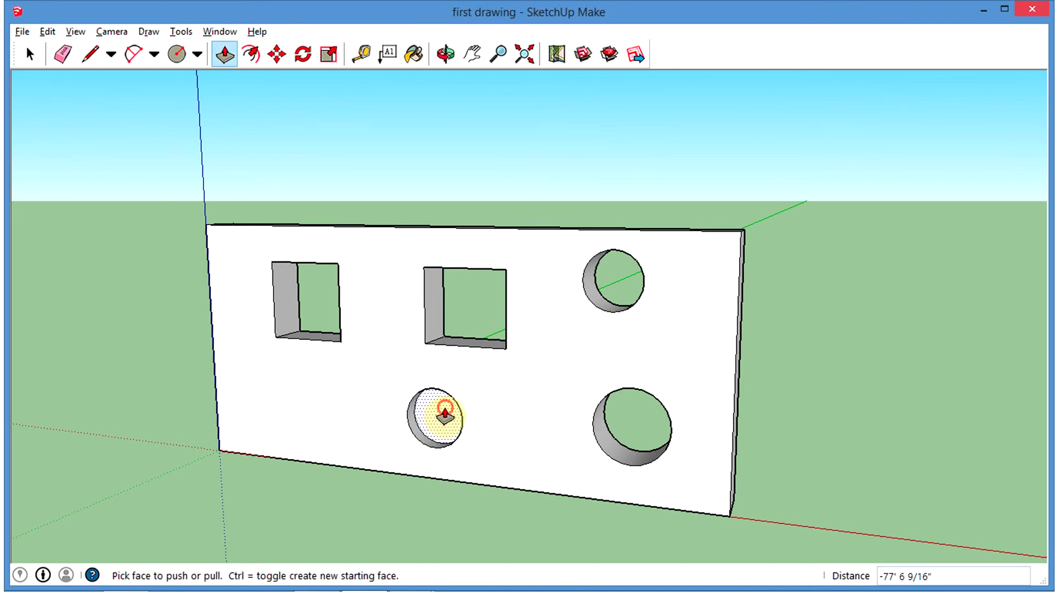
{"action": "middle_click_drag", "start_coordinate": [498, 480], "coordinate": [491, 409]}
{"action": "scroll", "coordinate": [491, 409], "scroll_direction": "up", "scroll_amount": 5}
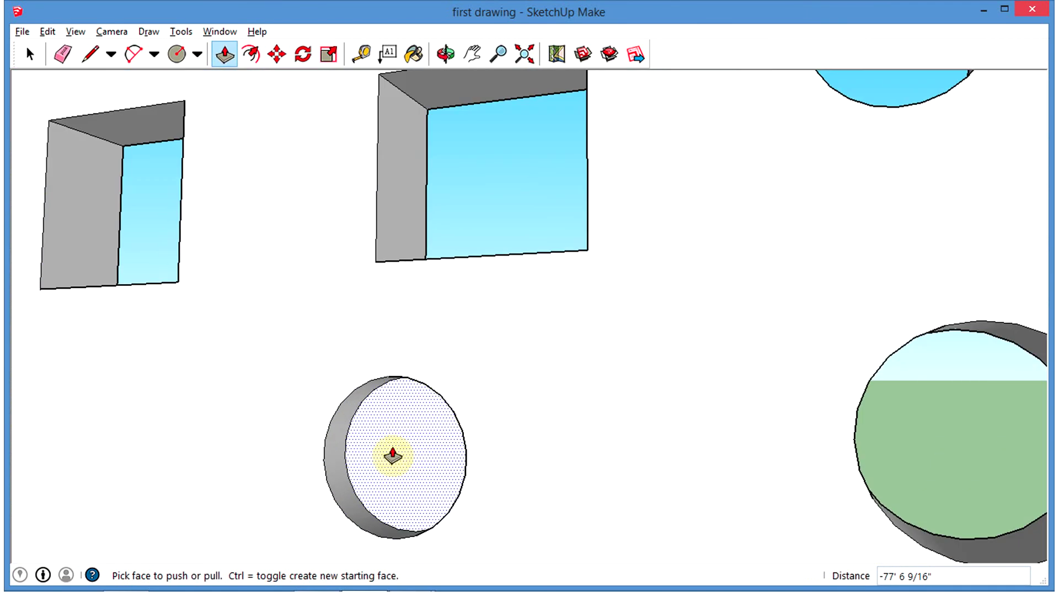
{"action": "left_click_drag", "start_coordinate": [402, 440], "coordinate": [433, 425]}
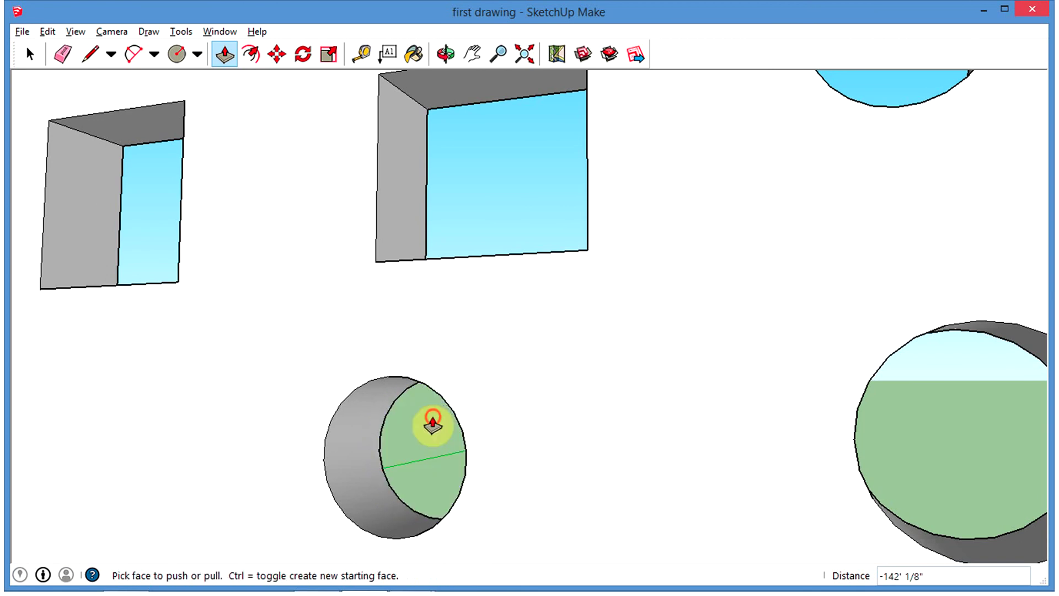
{"action": "middle_click_drag", "start_coordinate": [452, 480], "coordinate": [614, 452]}
{"action": "scroll", "coordinate": [551, 442], "scroll_direction": "down", "scroll_amount": 5}
{"action": "key", "text": "o"}
{"action": "left_click_drag", "start_coordinate": [957, 366], "coordinate": [586, 438]}
{"action": "key", "text": "p"}
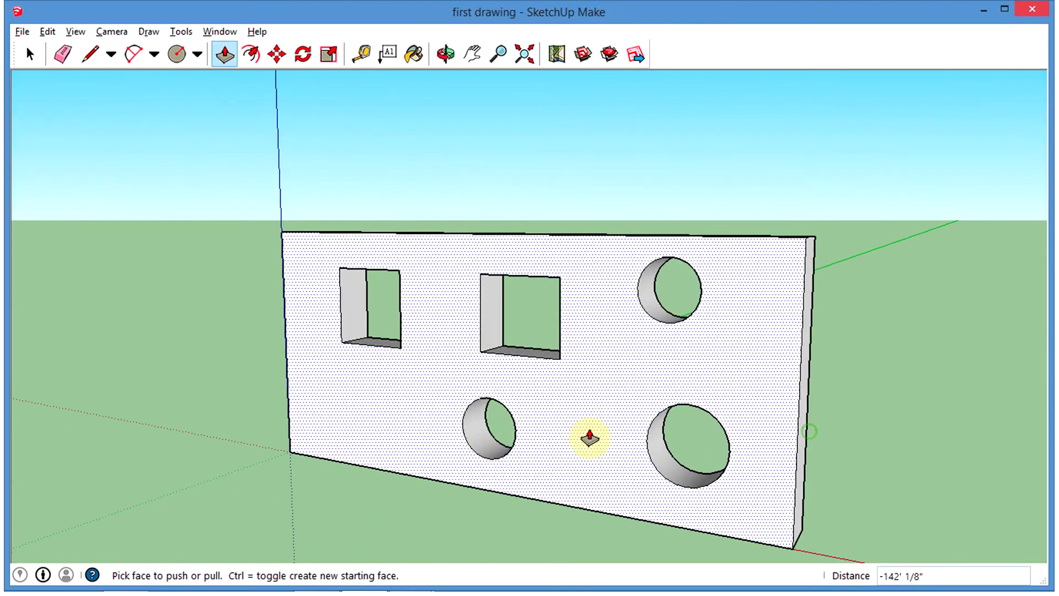
{"action": "key", "text": "ctrl+z"}
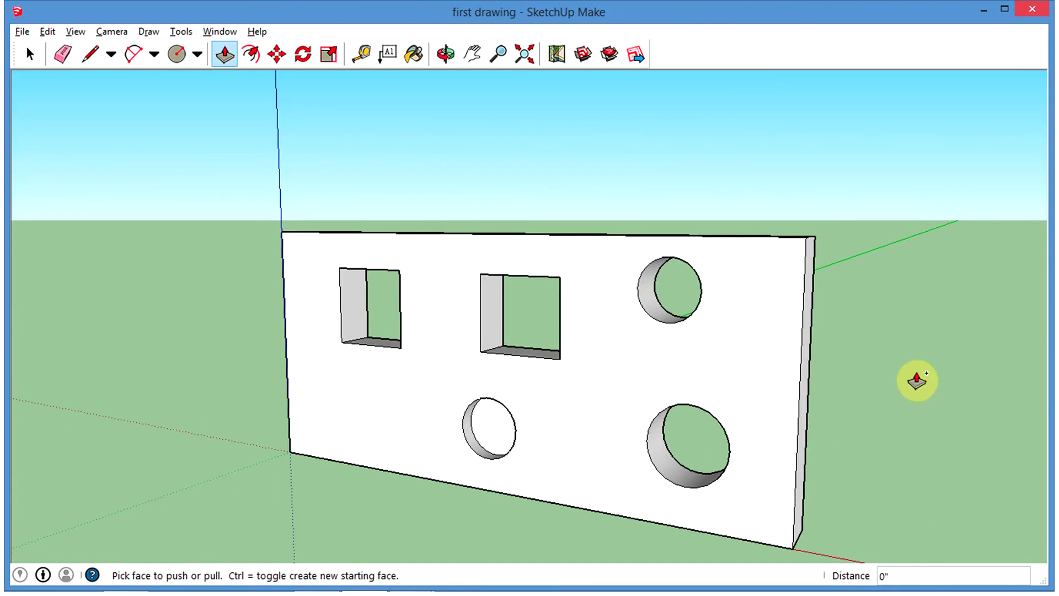
{"action": "key", "text": "ctrl+z"}
{"action": "key", "text": "ctrl+z"}
{"action": "key", "text": "ctrl+z"}
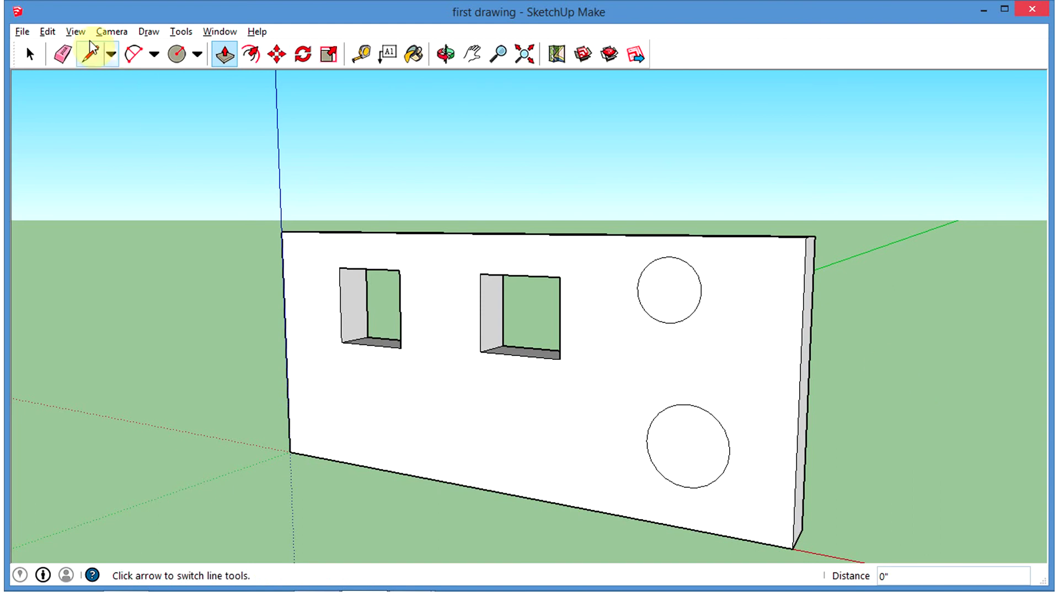
{"action": "left_click", "coordinate": [47, 31]}
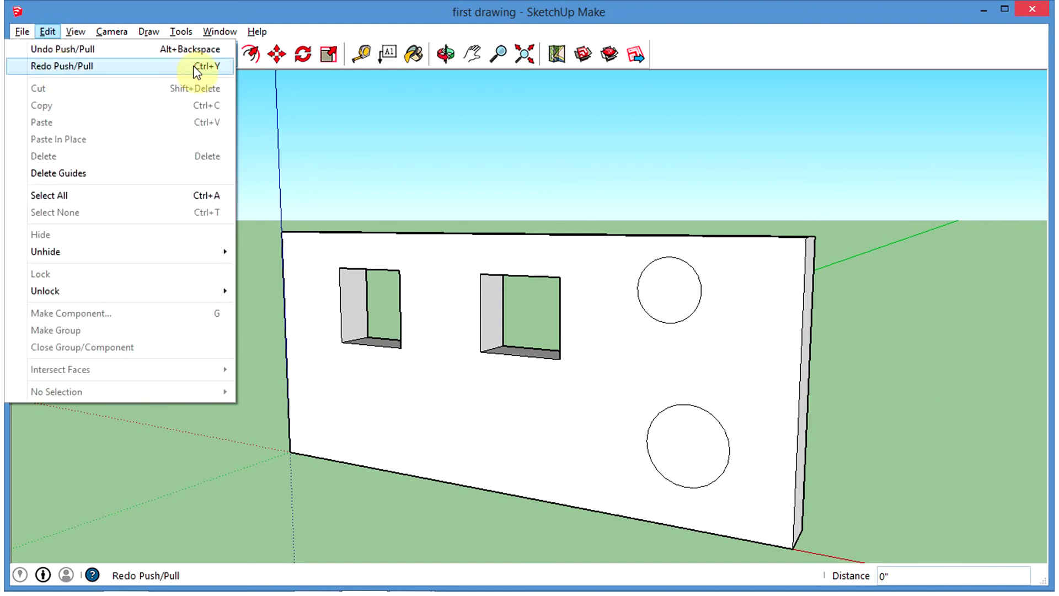
{"action": "left_click", "coordinate": [499, 201]}
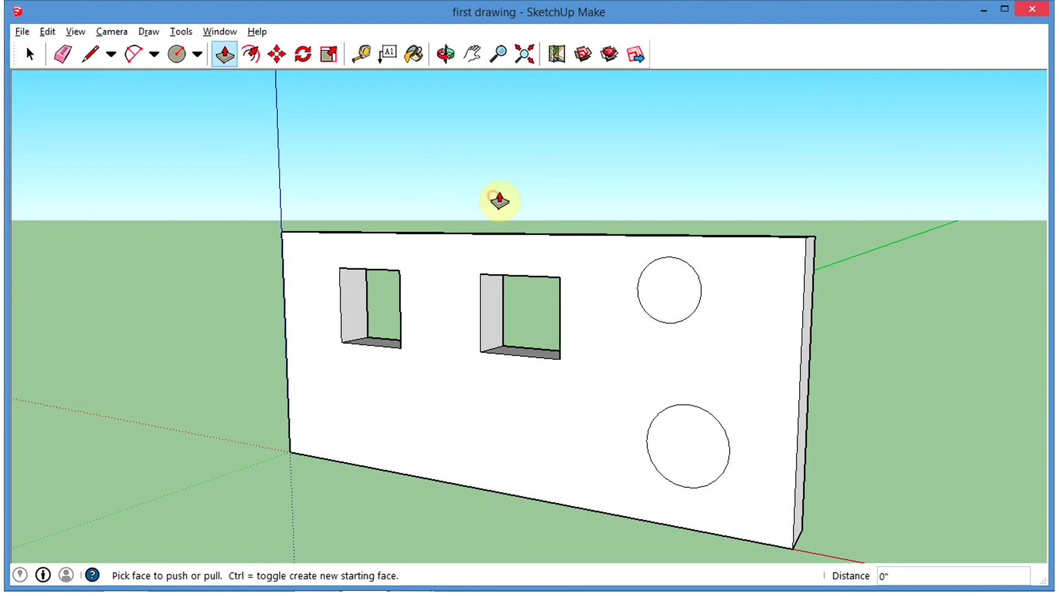
{"action": "key", "text": "ctrl+y"}
{"action": "key", "text": "ctrl+y"}
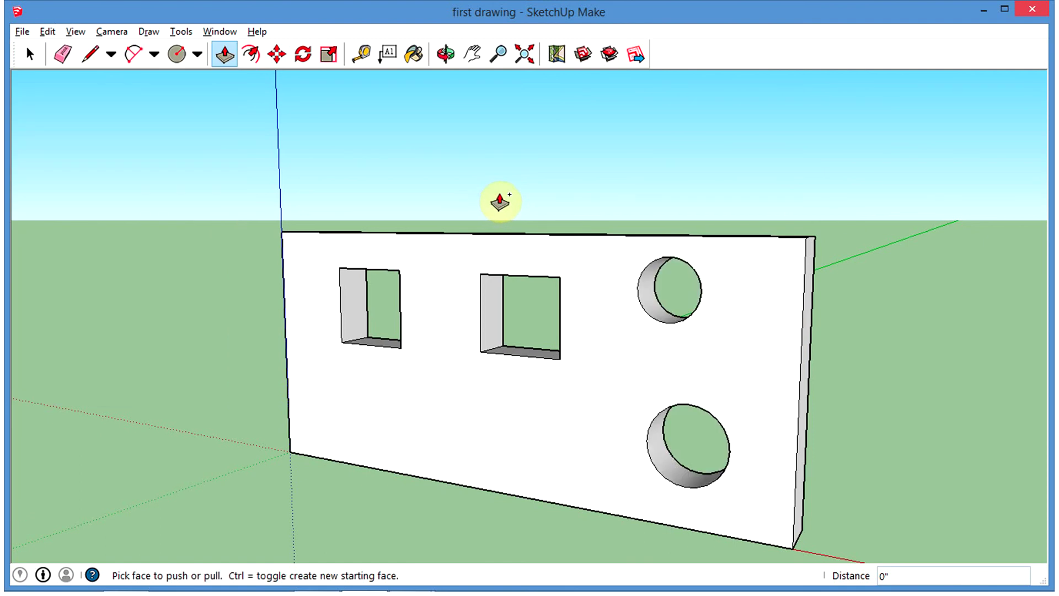
{"action": "key", "text": "ctrl+y"}
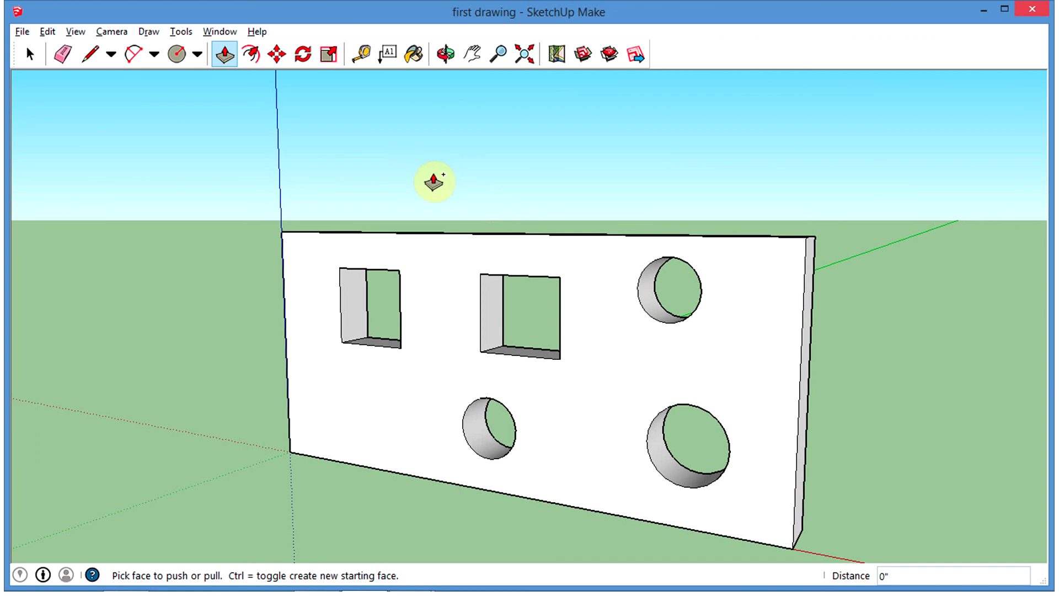
{"action": "middle_click_drag", "start_coordinate": [715, 314], "coordinate": [644, 258]}
{"action": "middle_click_drag", "start_coordinate": [794, 310], "coordinate": [822, 354]}
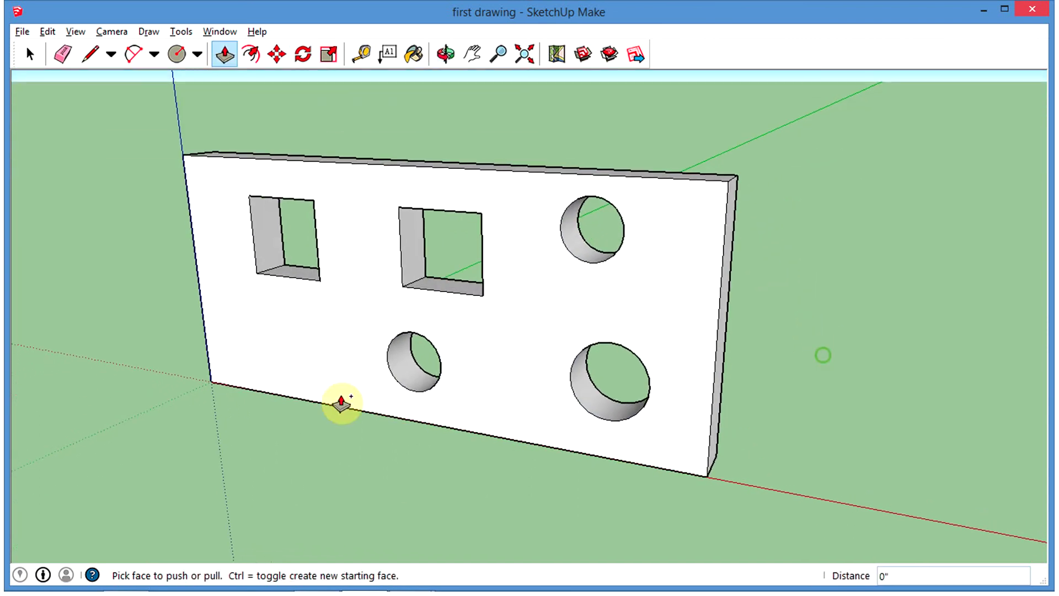